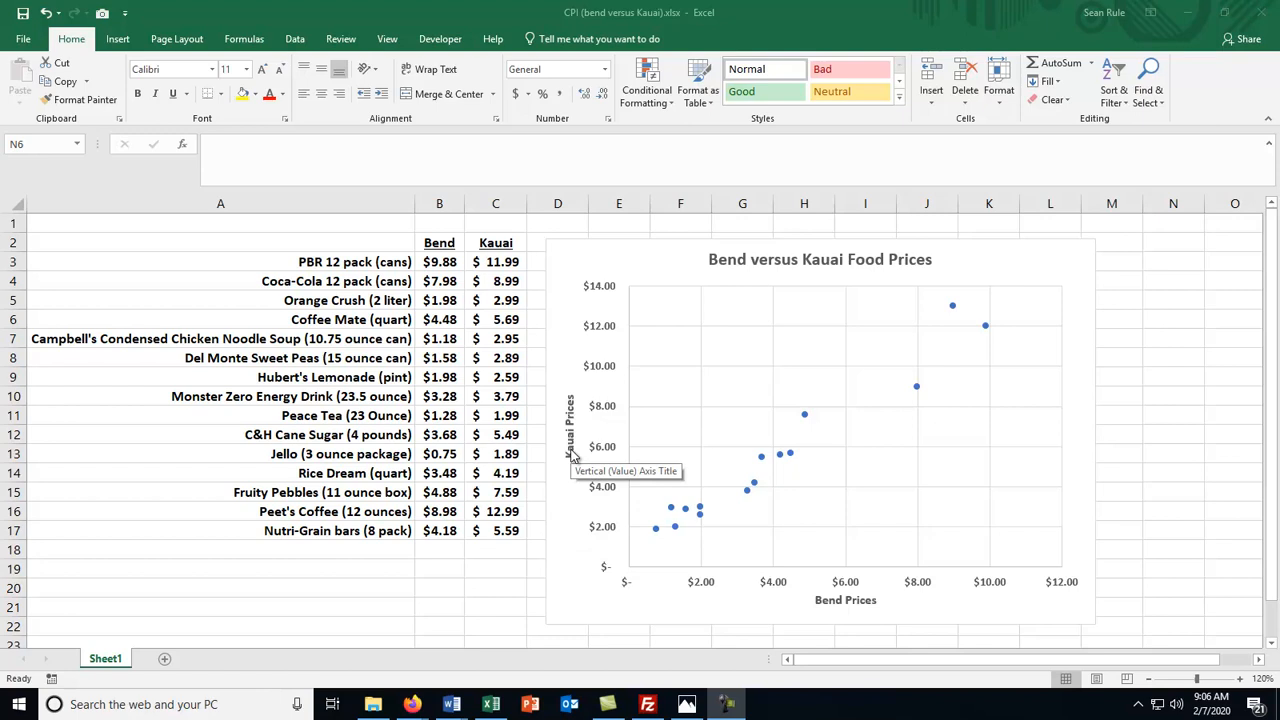
Set the text direction of the vertical axis title "Kauai Prices" to Horizontal
right_click(572, 455)
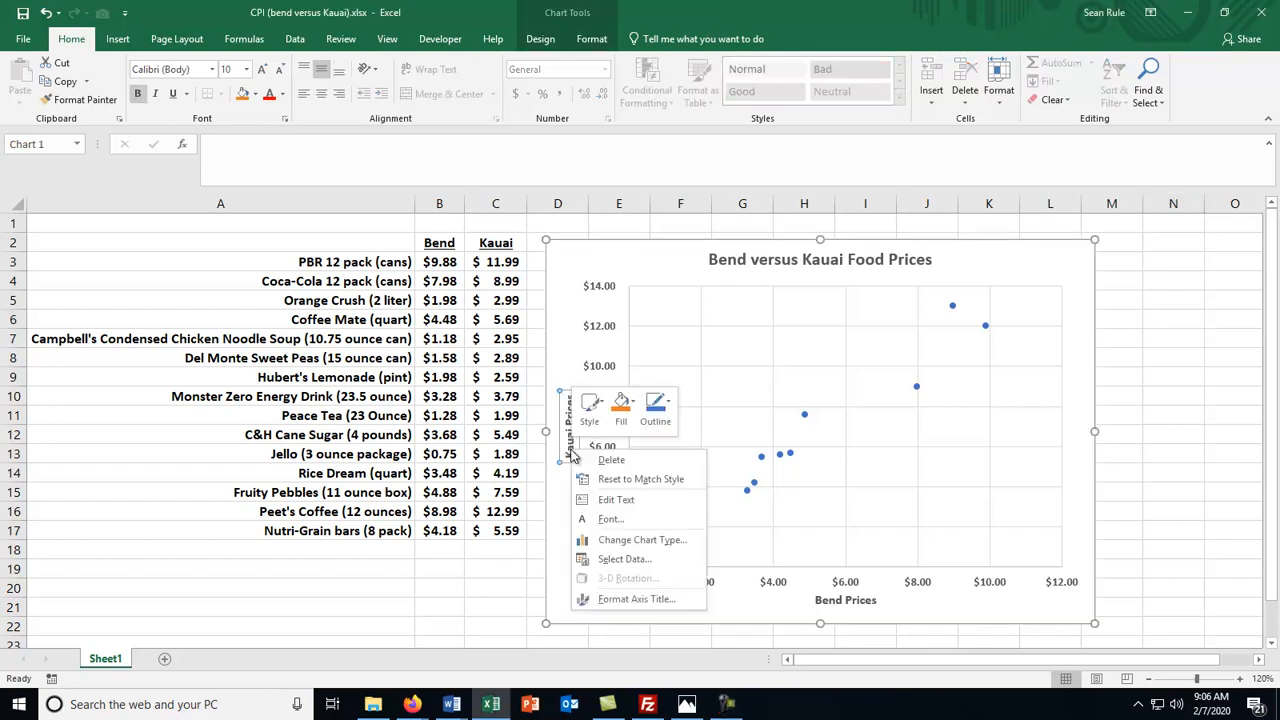
click(629, 602)
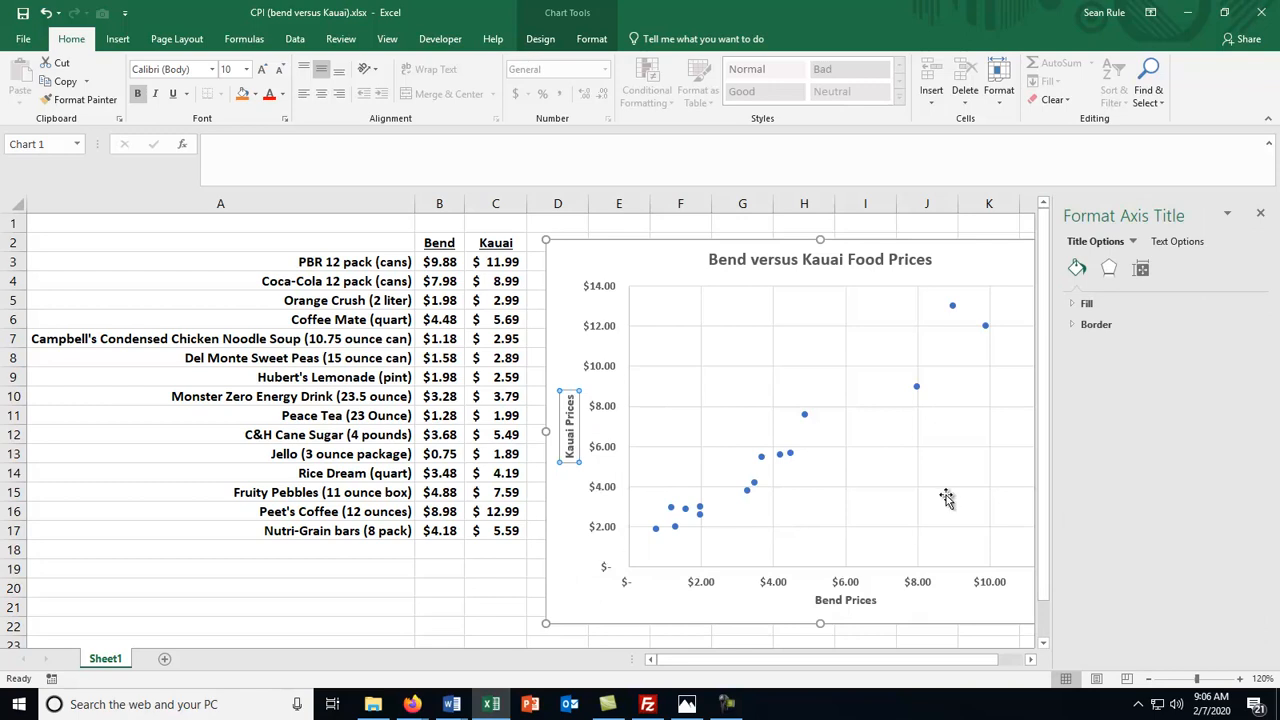
click(1176, 243)
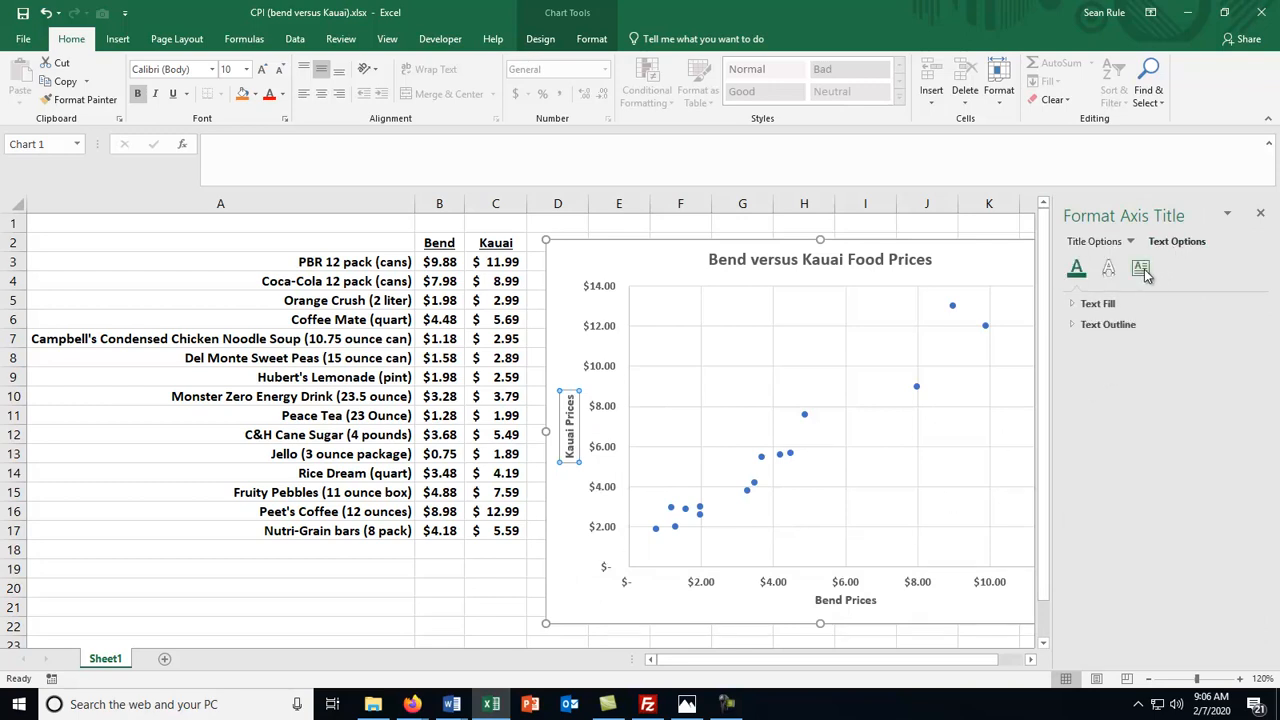
click(1143, 272)
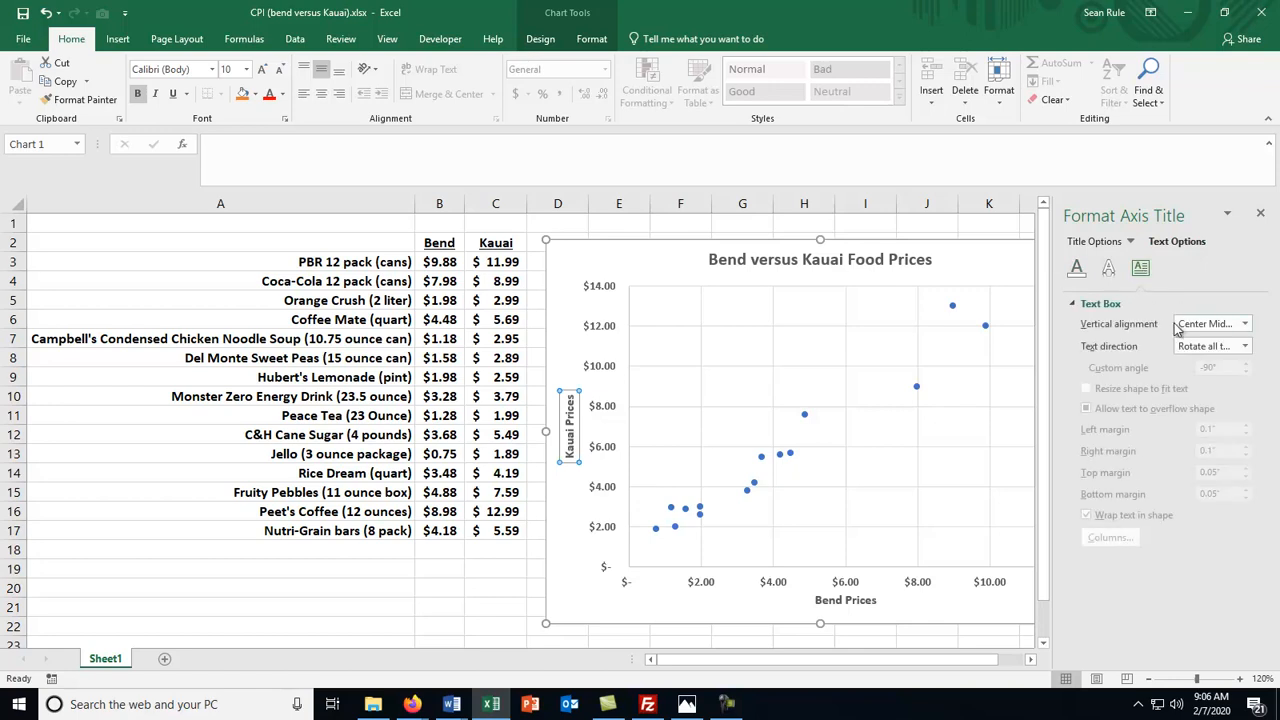
click(1184, 324)
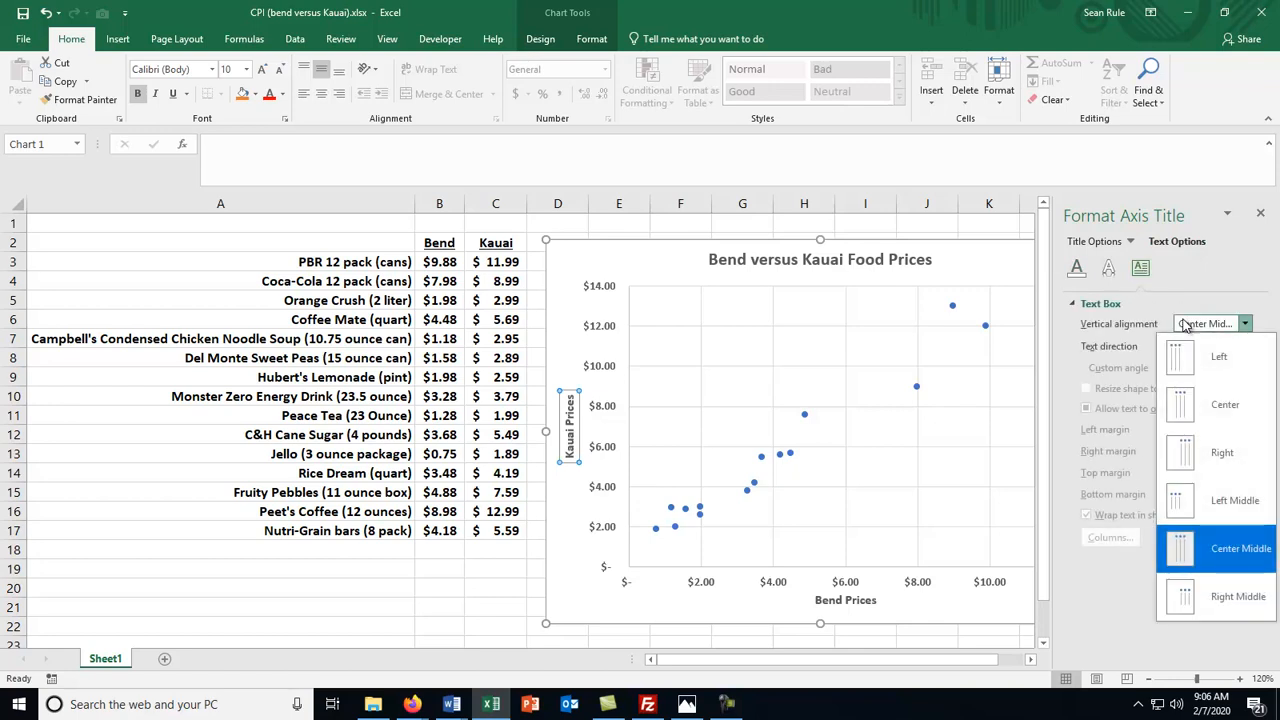
click(1184, 324)
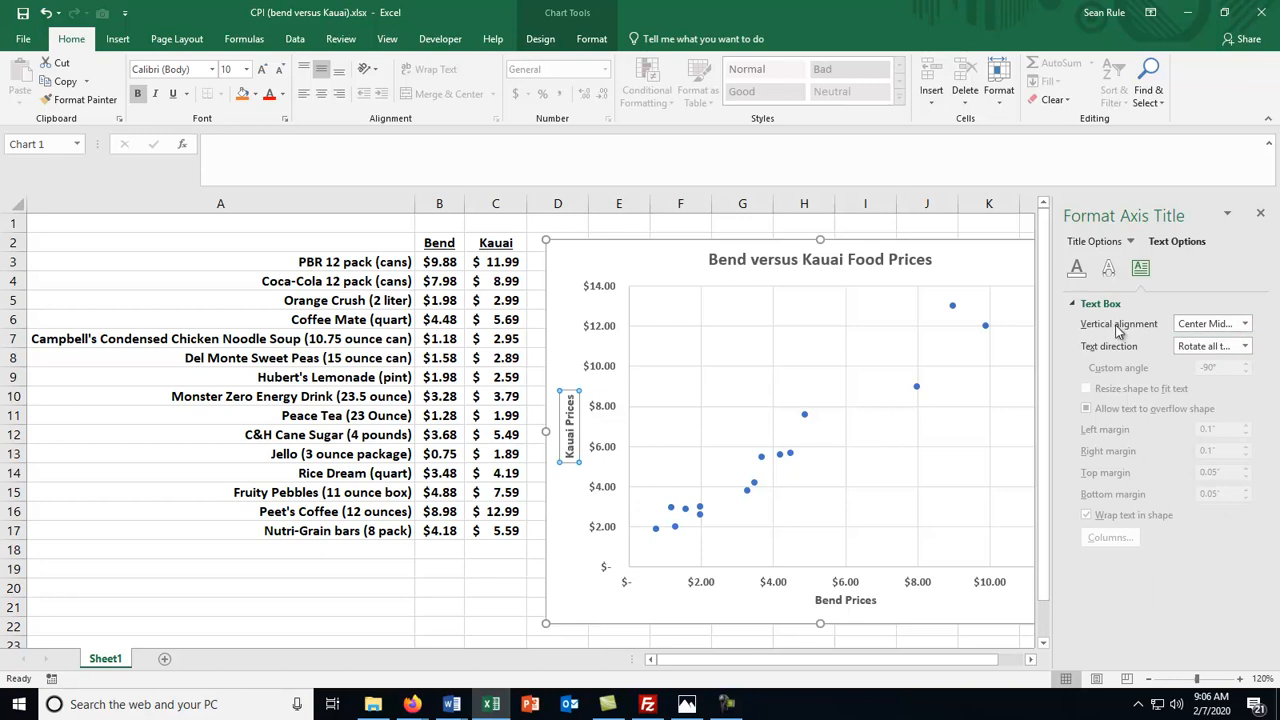
click(1202, 348)
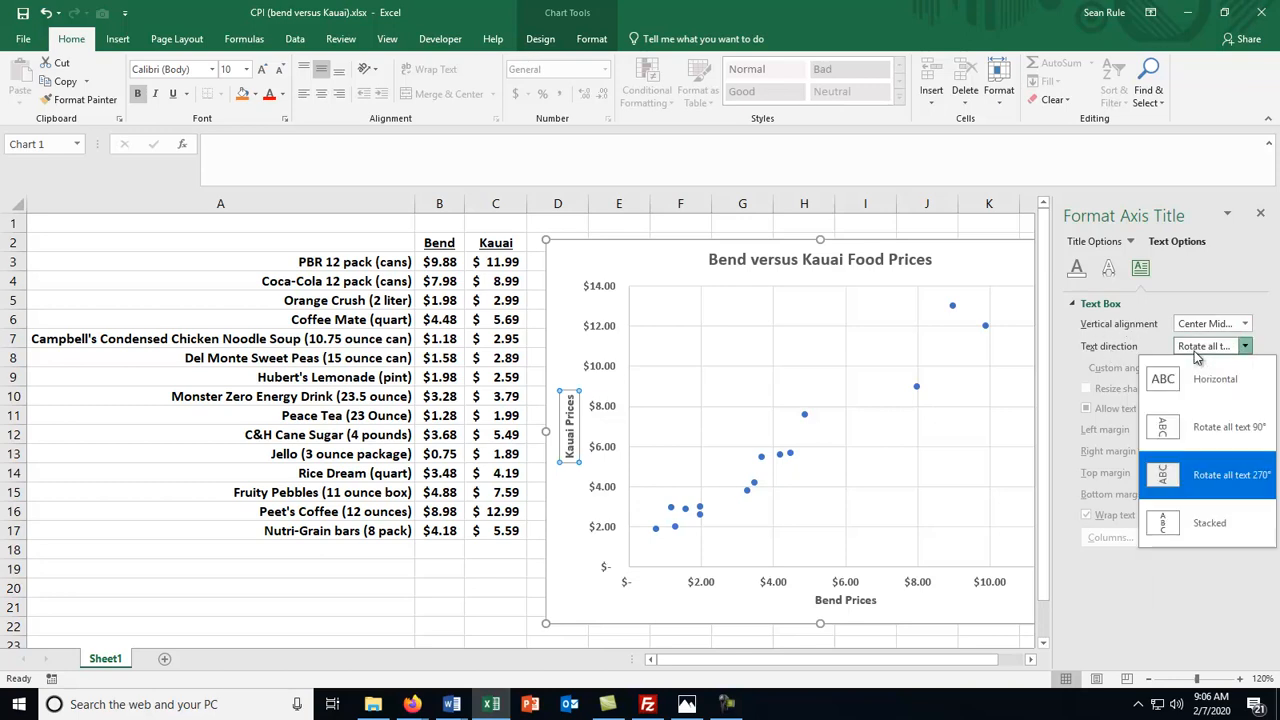
click(1174, 382)
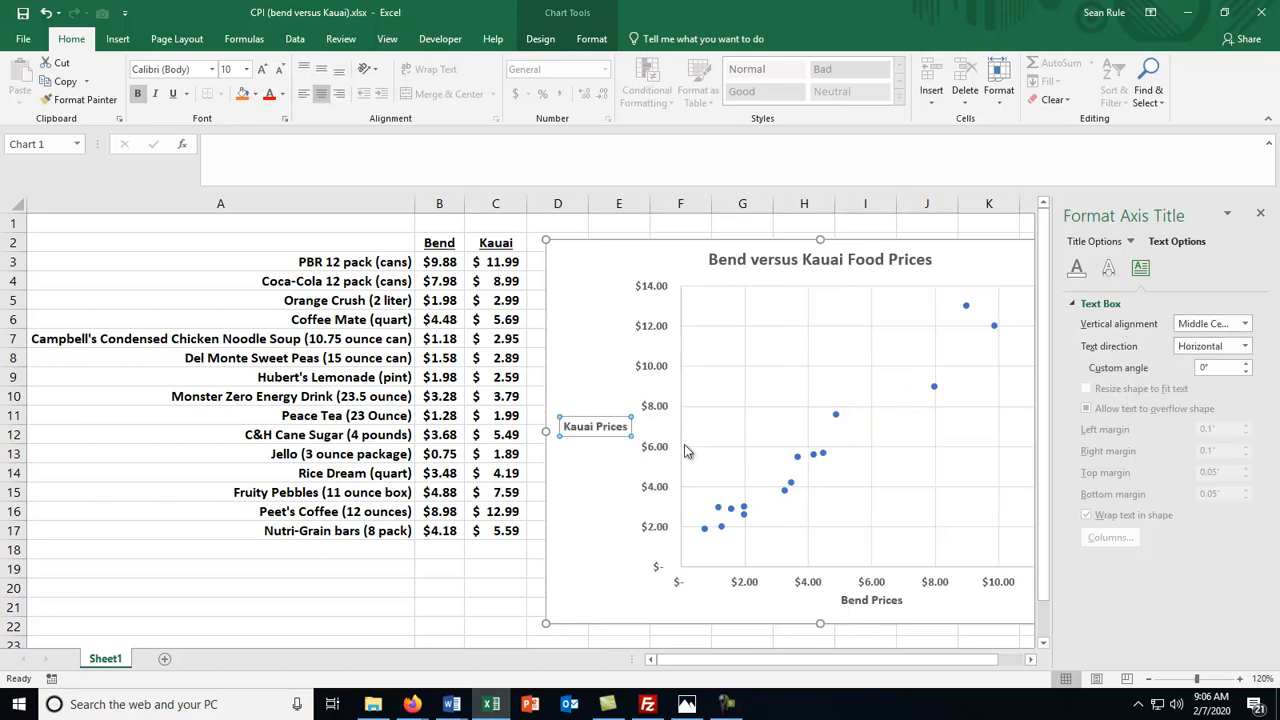
click(1260, 215)
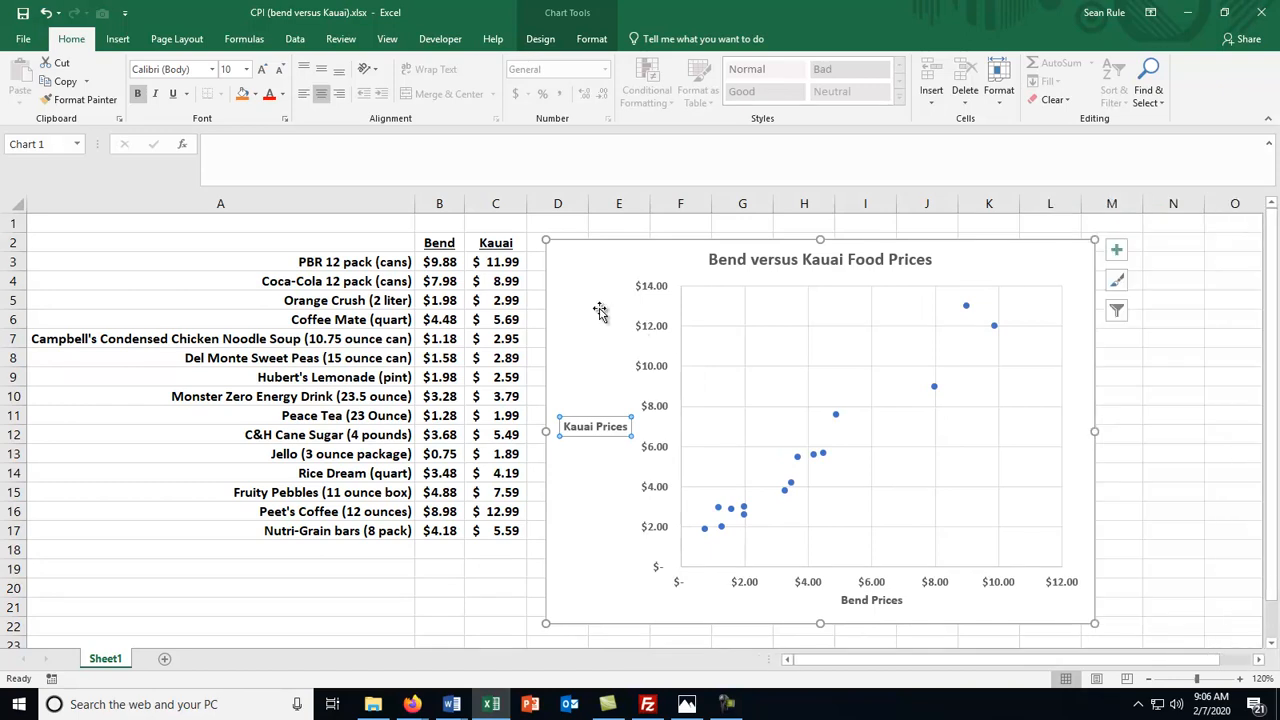
Widen the chart leftward over column A and increase the font size of both axis titles to 11
drag(546, 431, 261, 432)
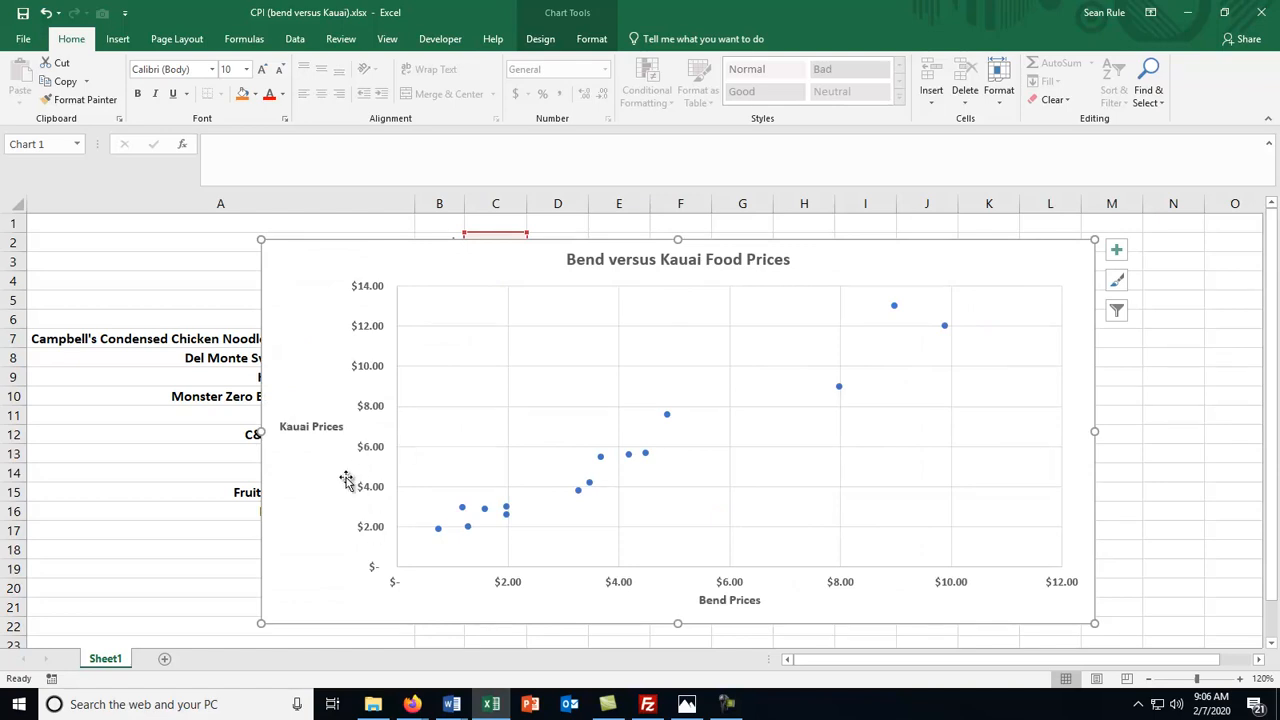
click(316, 426)
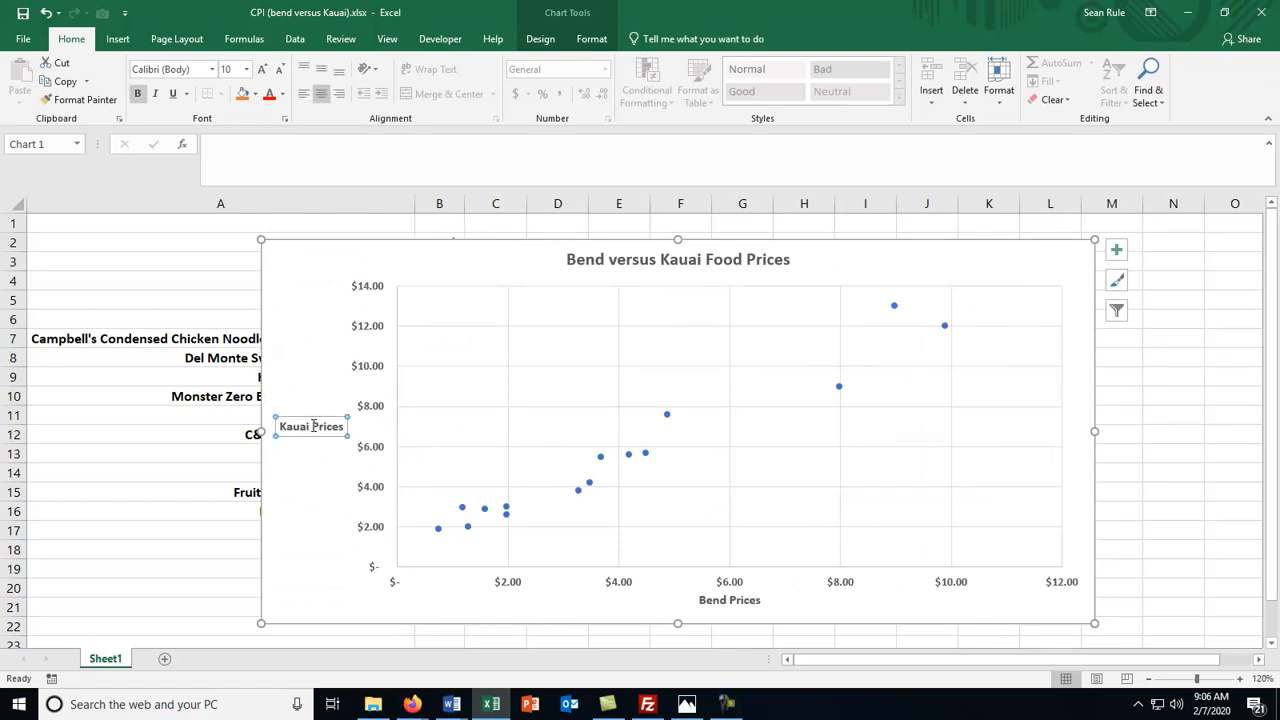
click(262, 69)
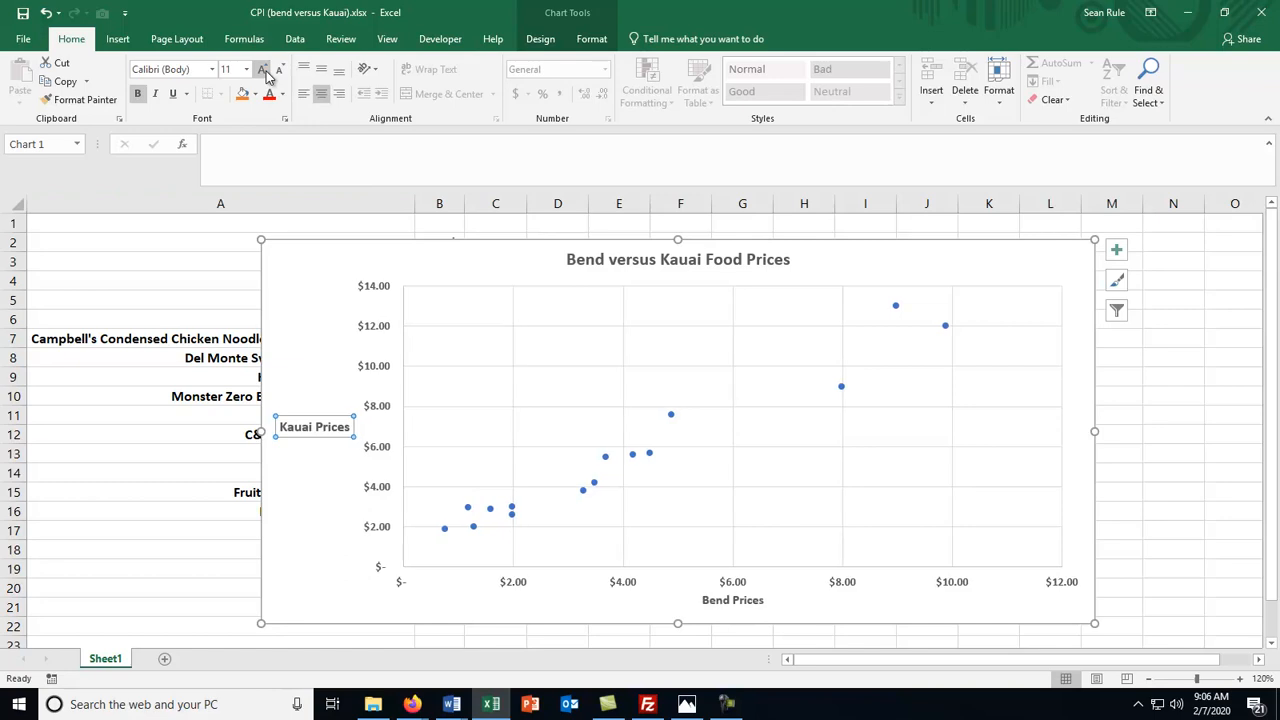
click(776, 602)
click(262, 69)
Increase the font size of the chart title "Bend versus Kauai Food Prices" to 18
click(618, 260)
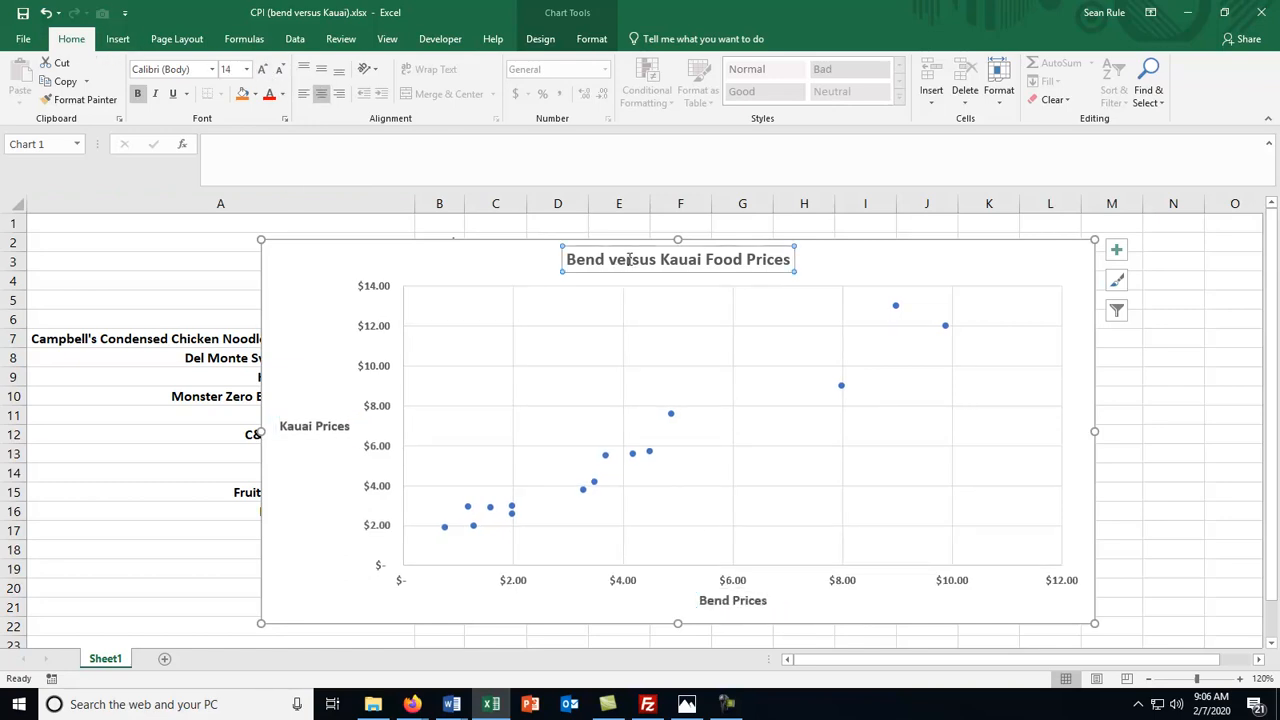
click(262, 69)
click(262, 69)
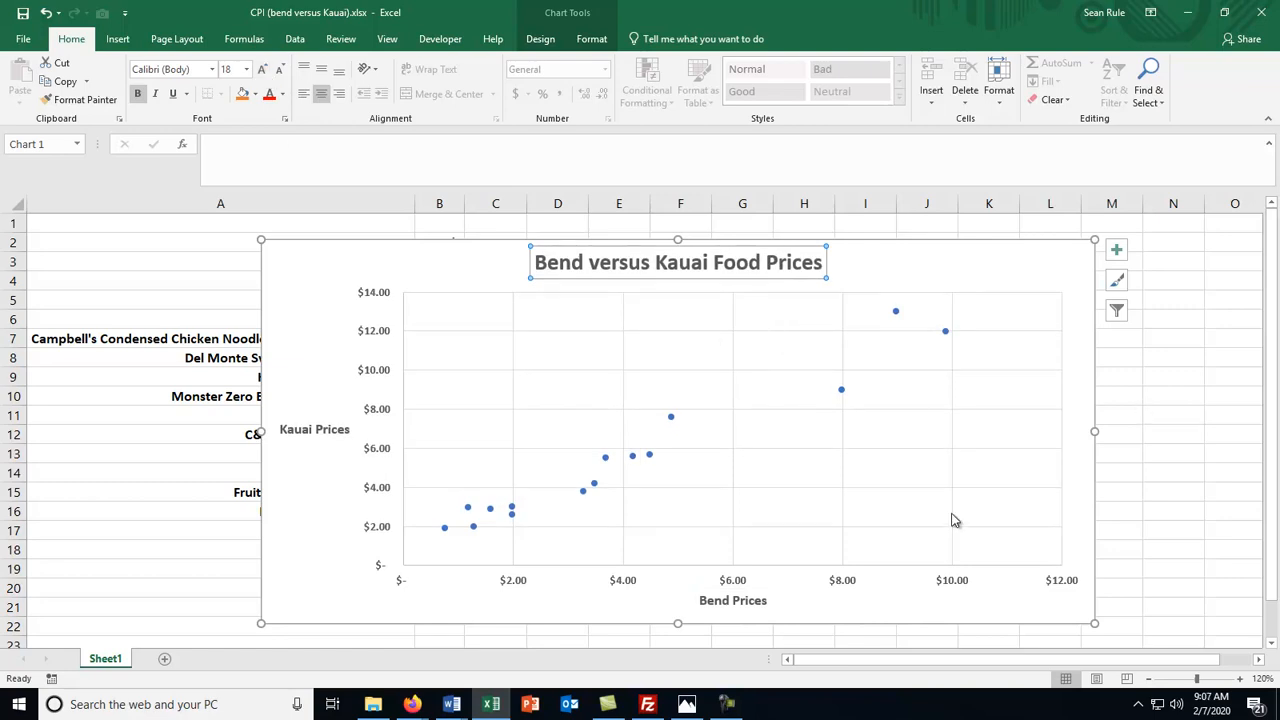
click(221, 460)
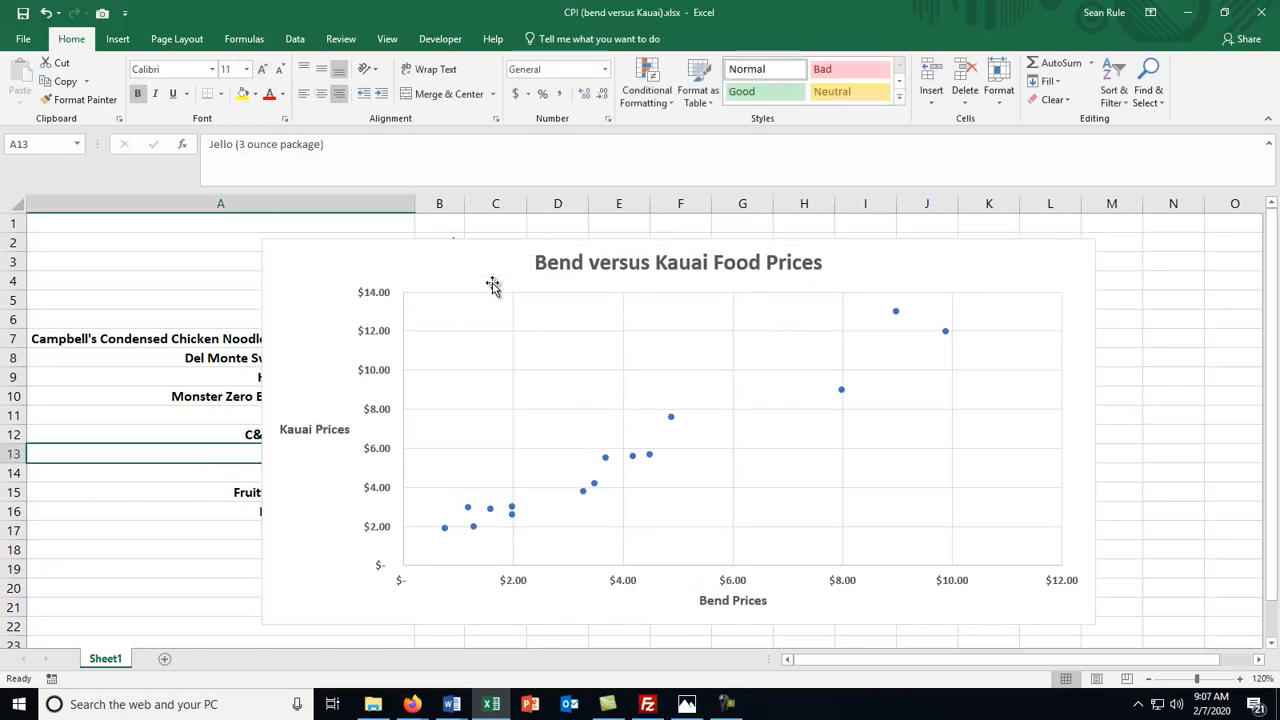
right_click(505, 325)
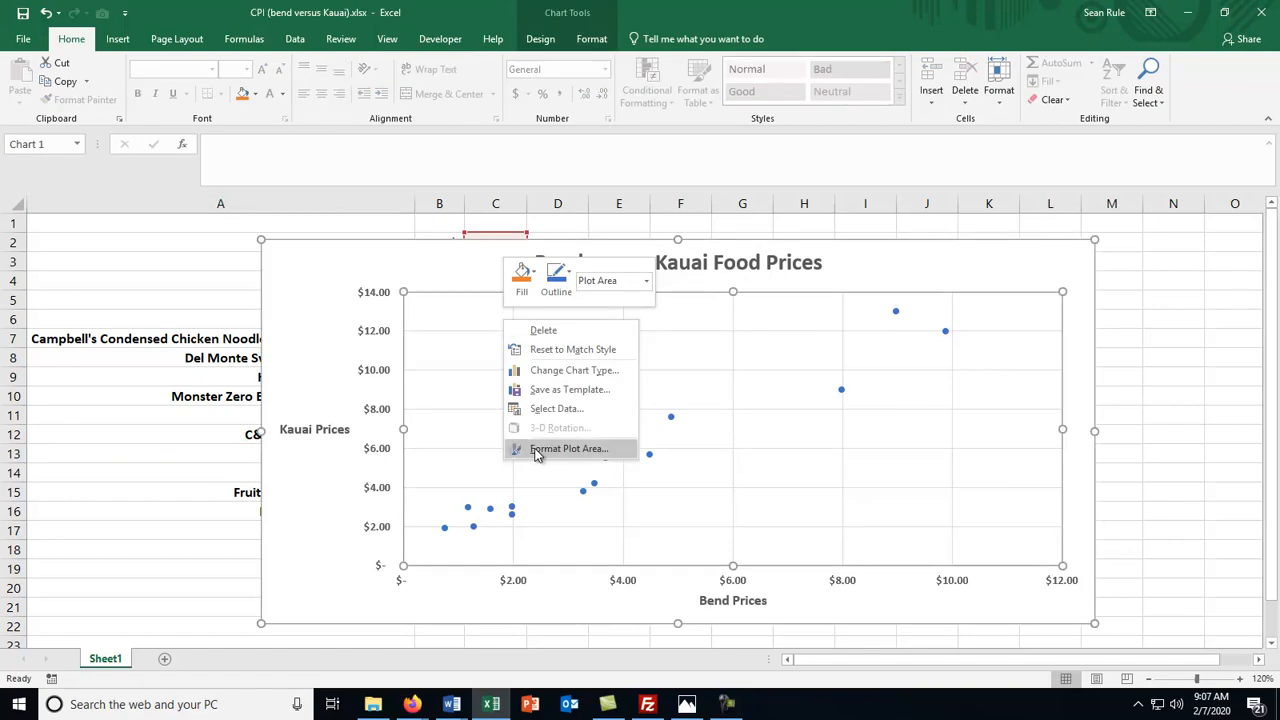
click(110, 449)
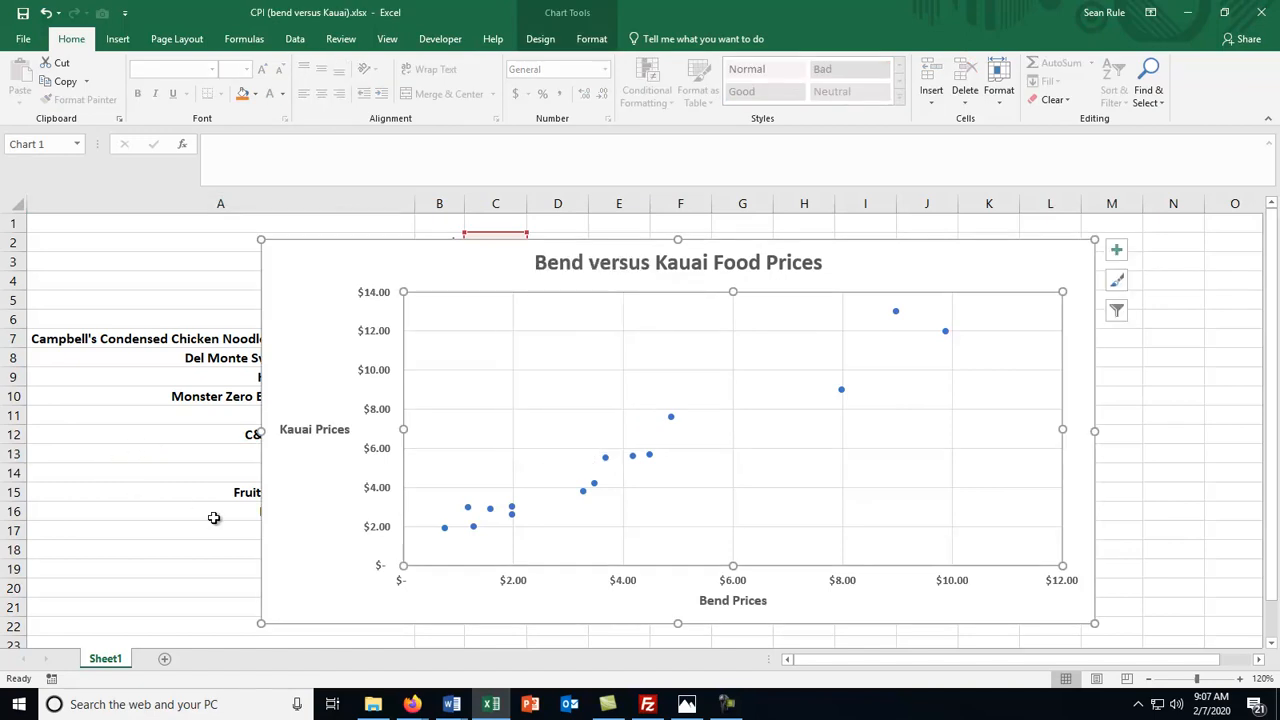
right_click(385, 417)
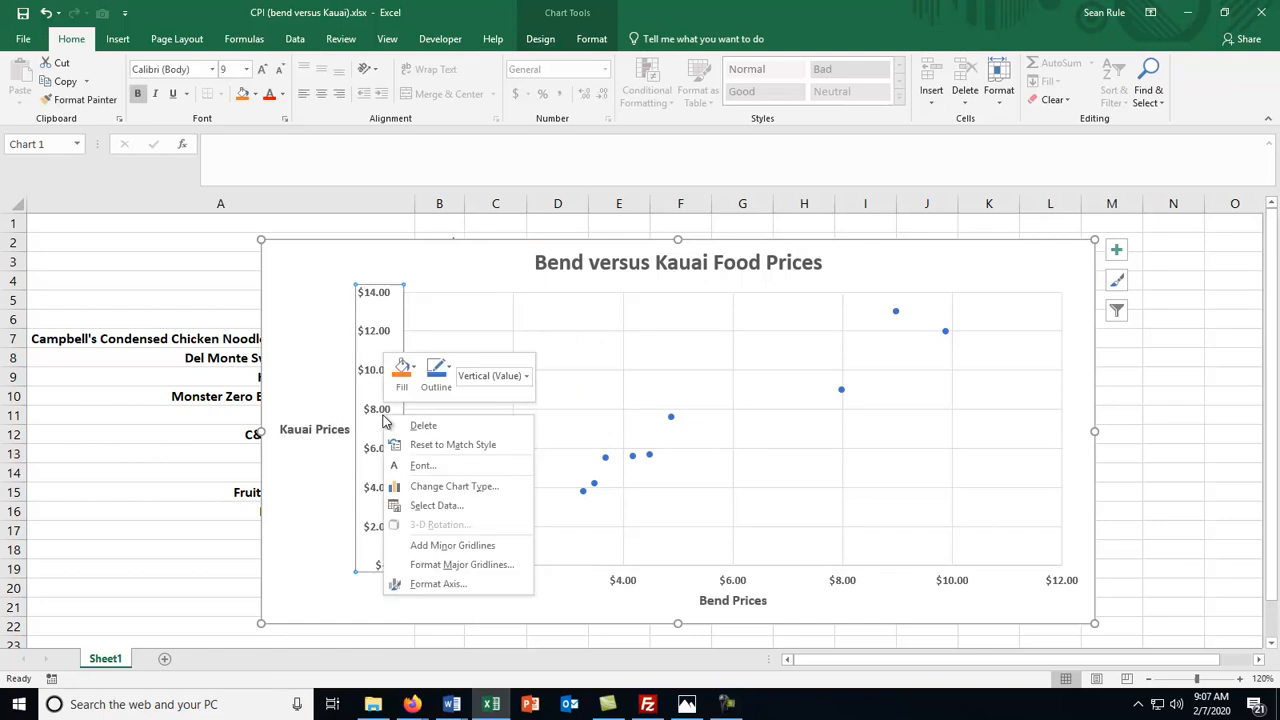
click(158, 538)
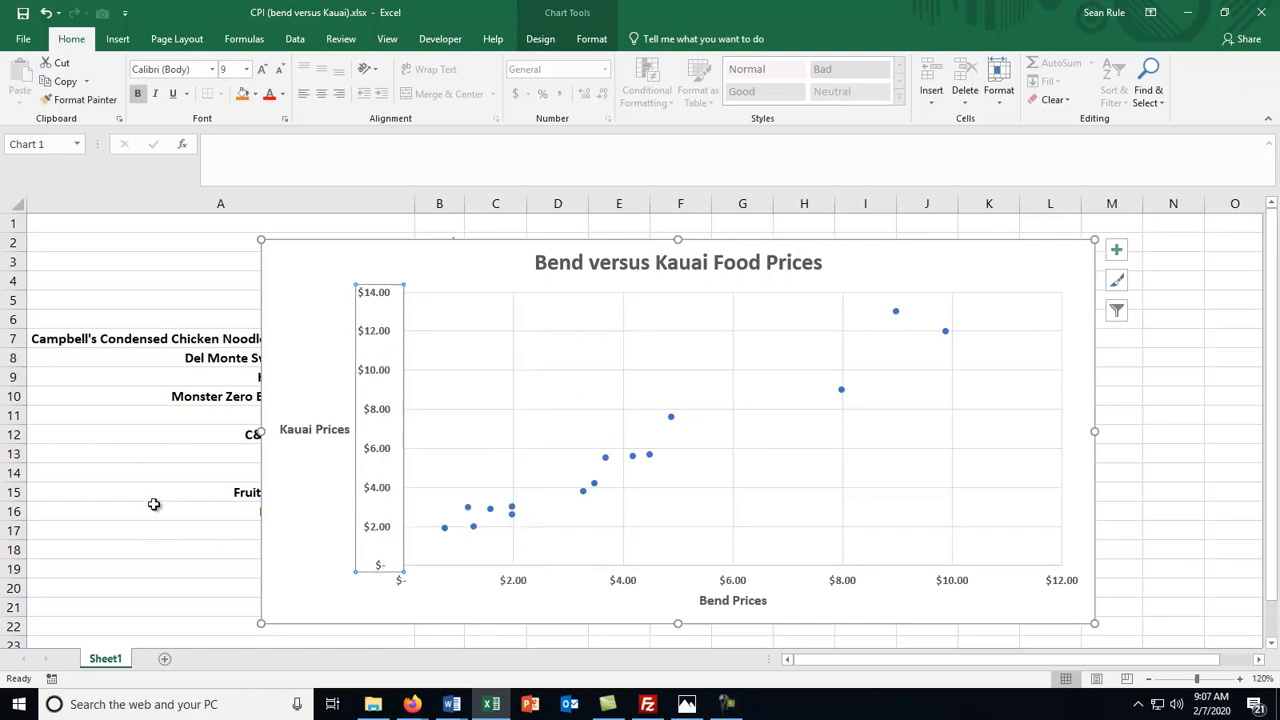
Narrow the chart from its left edge until the item names in column A are uncovered
drag(261, 433, 430, 434)
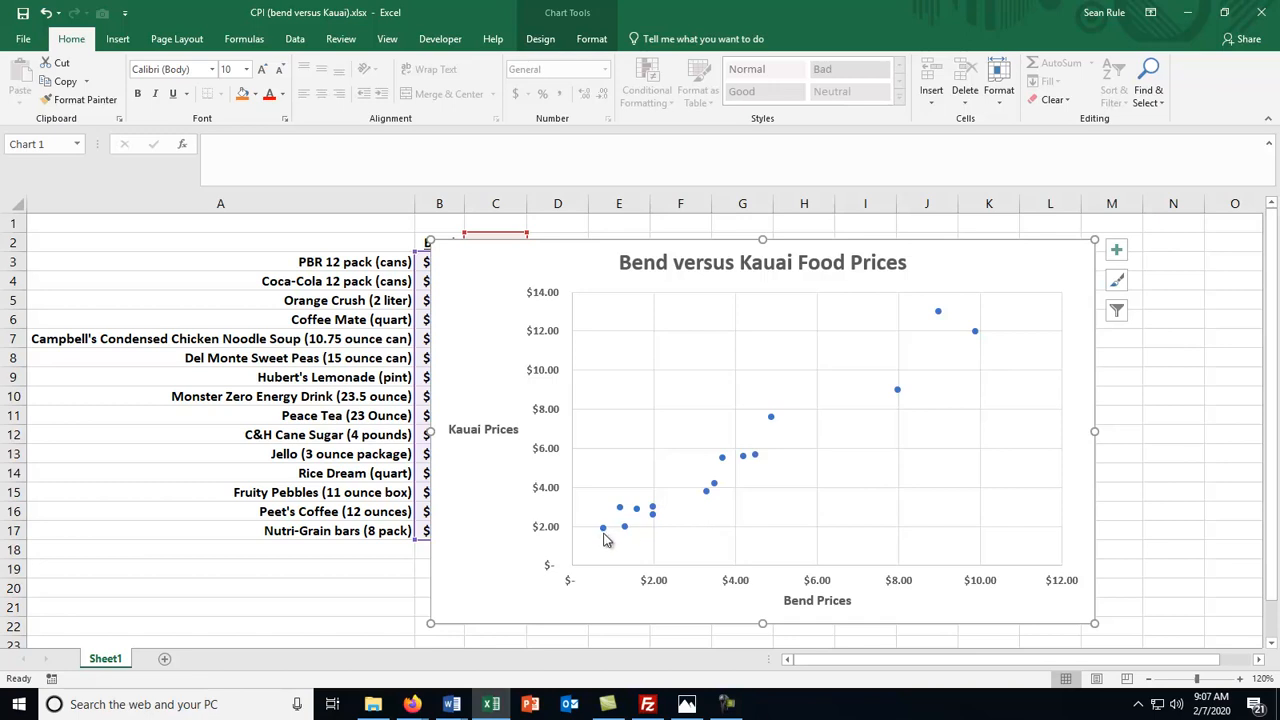
Add data labels to the points of the Kauai series in the scatter chart
mouse_move(603, 537)
right_click(602, 528)
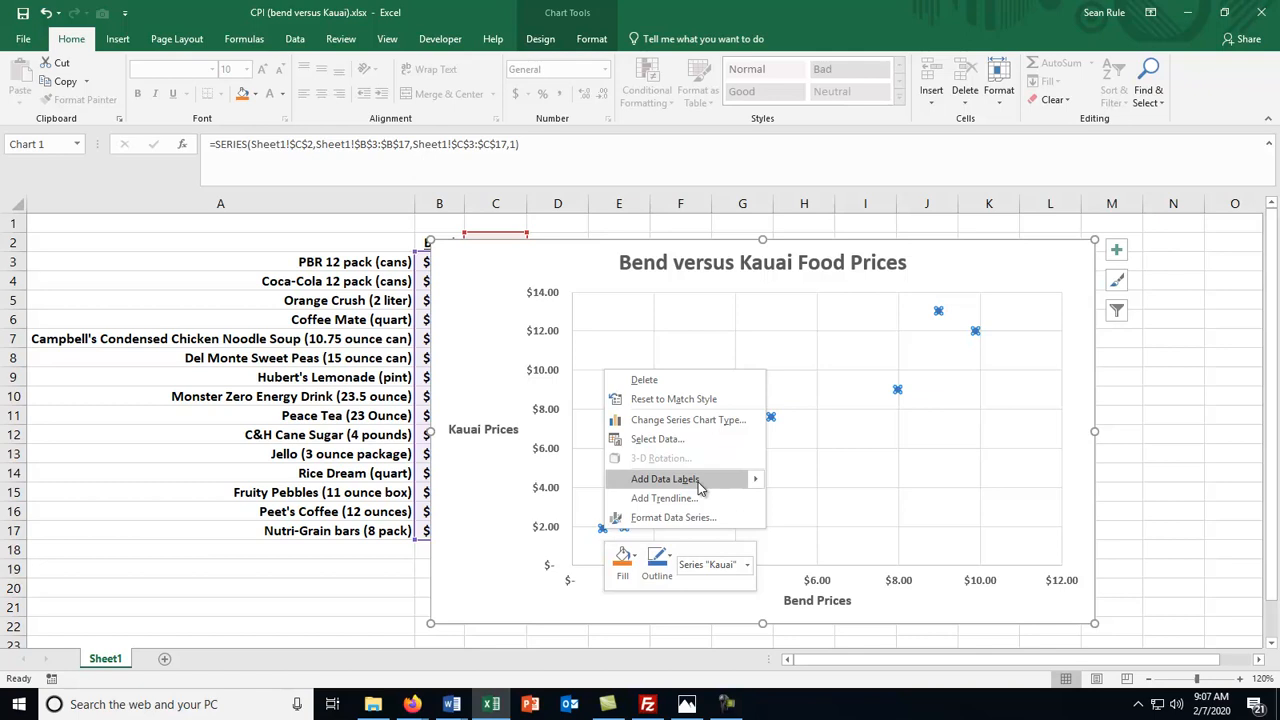
click(665, 479)
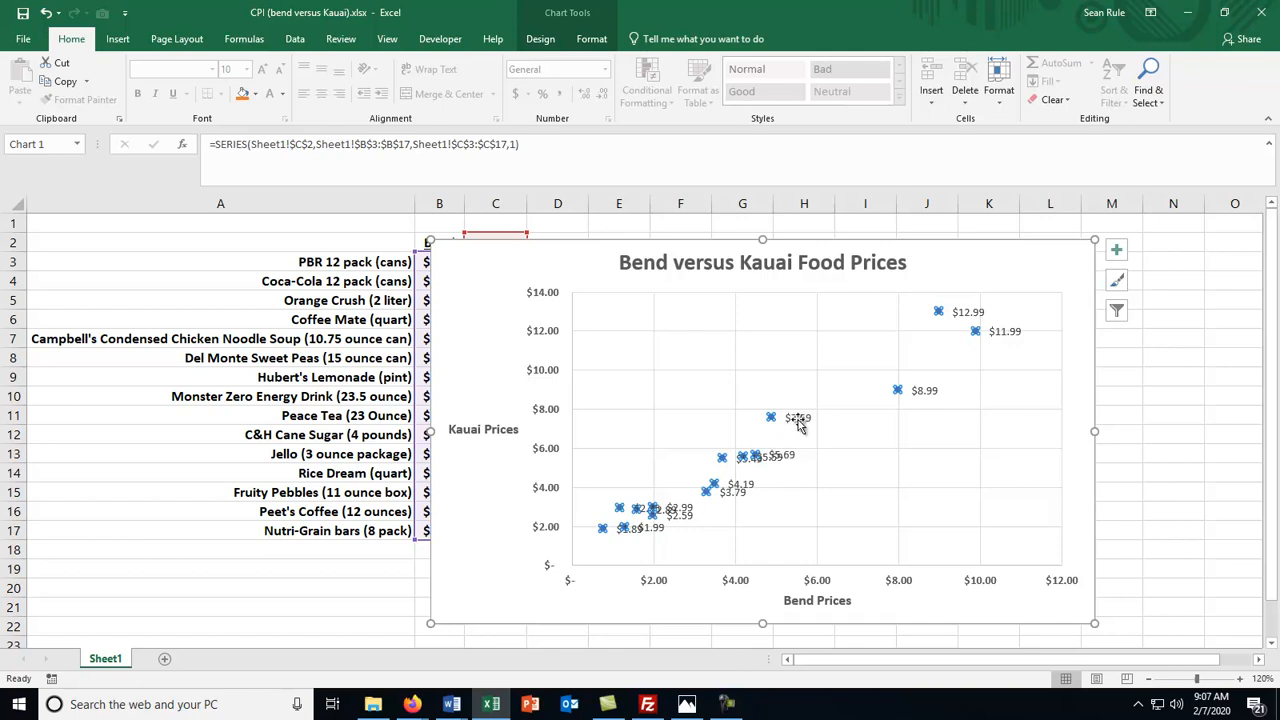
Label the points with the item names from A3:A17 instead of Y values, and widen the chart leftward across column A
right_click(900, 389)
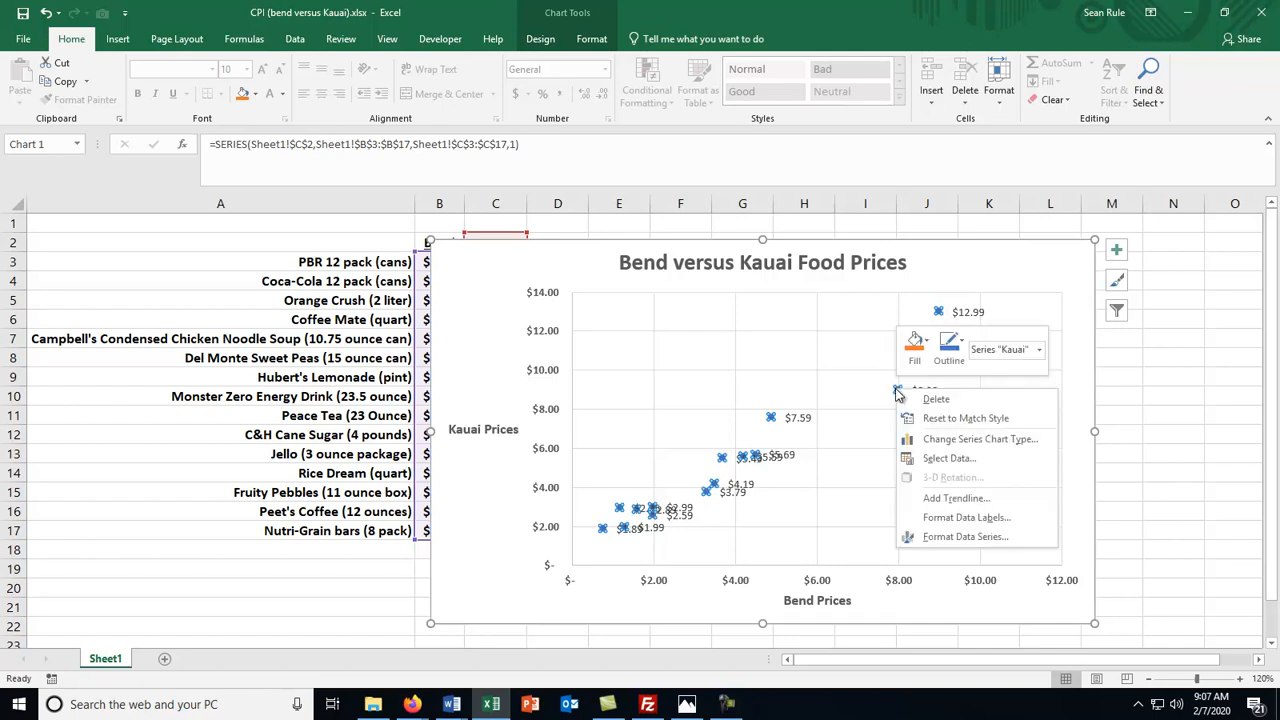
click(938, 518)
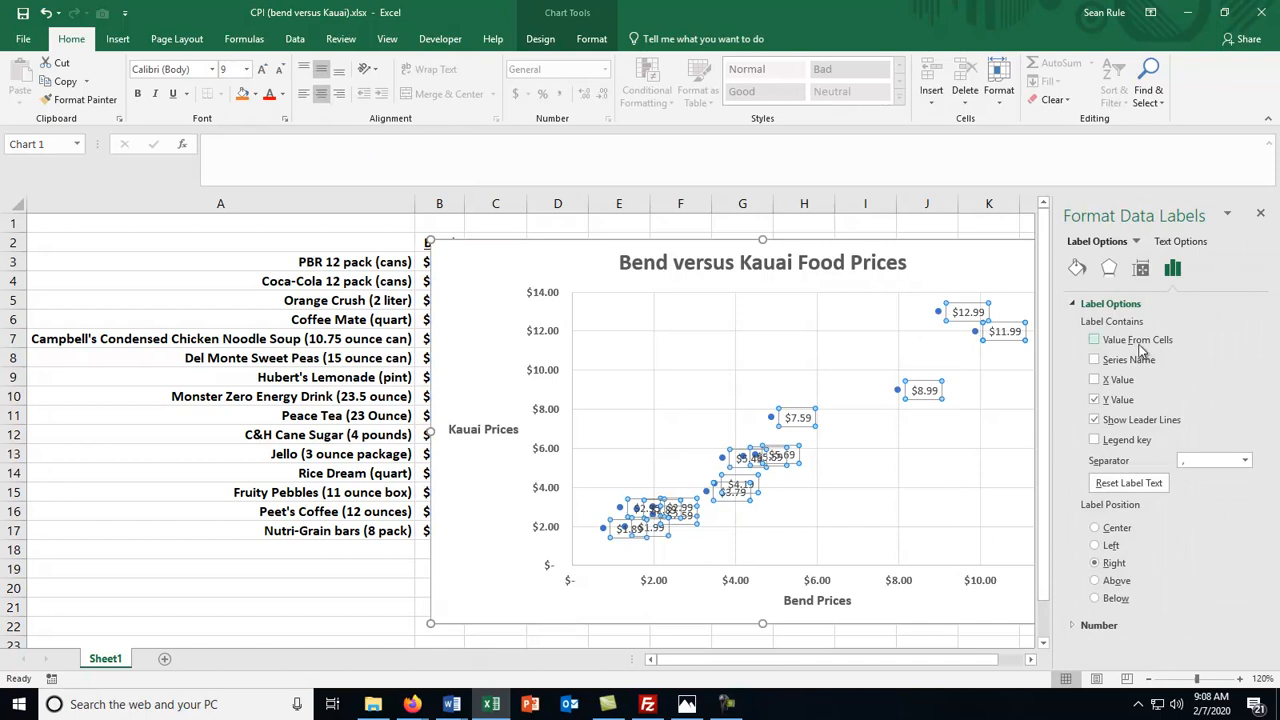
click(1136, 340)
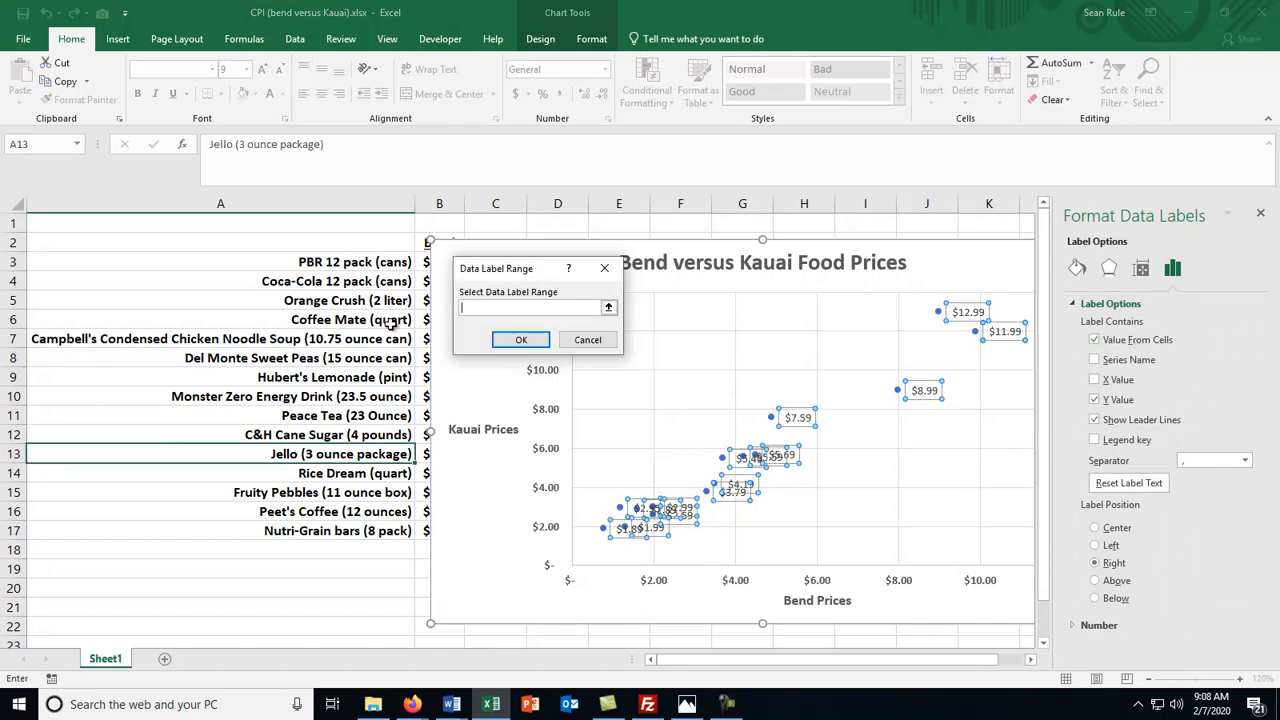
drag(340, 262, 328, 530)
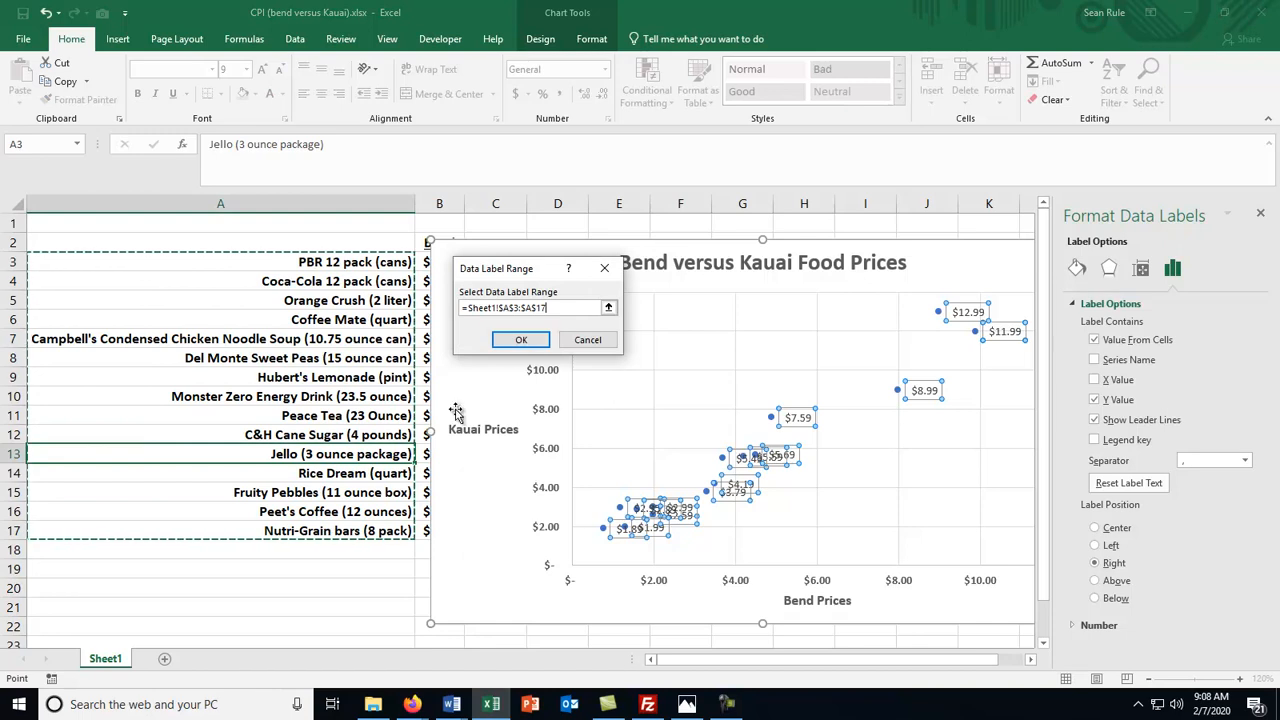
click(515, 340)
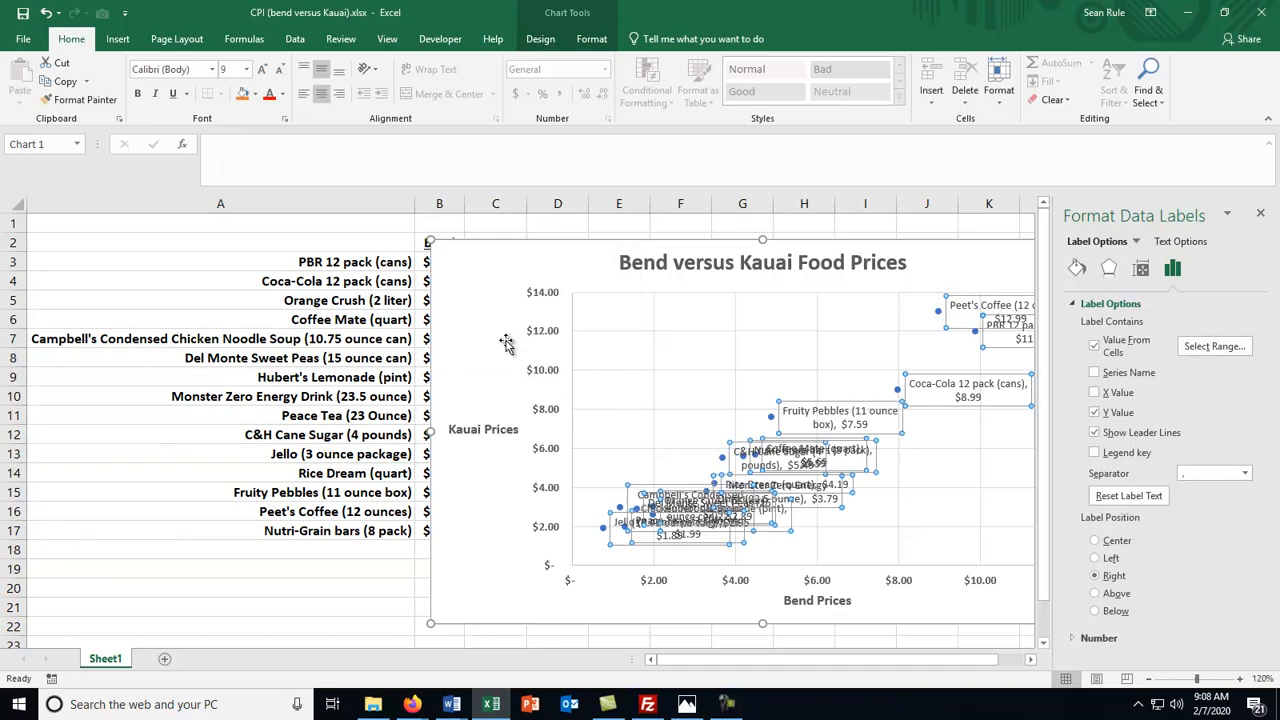
click(1094, 412)
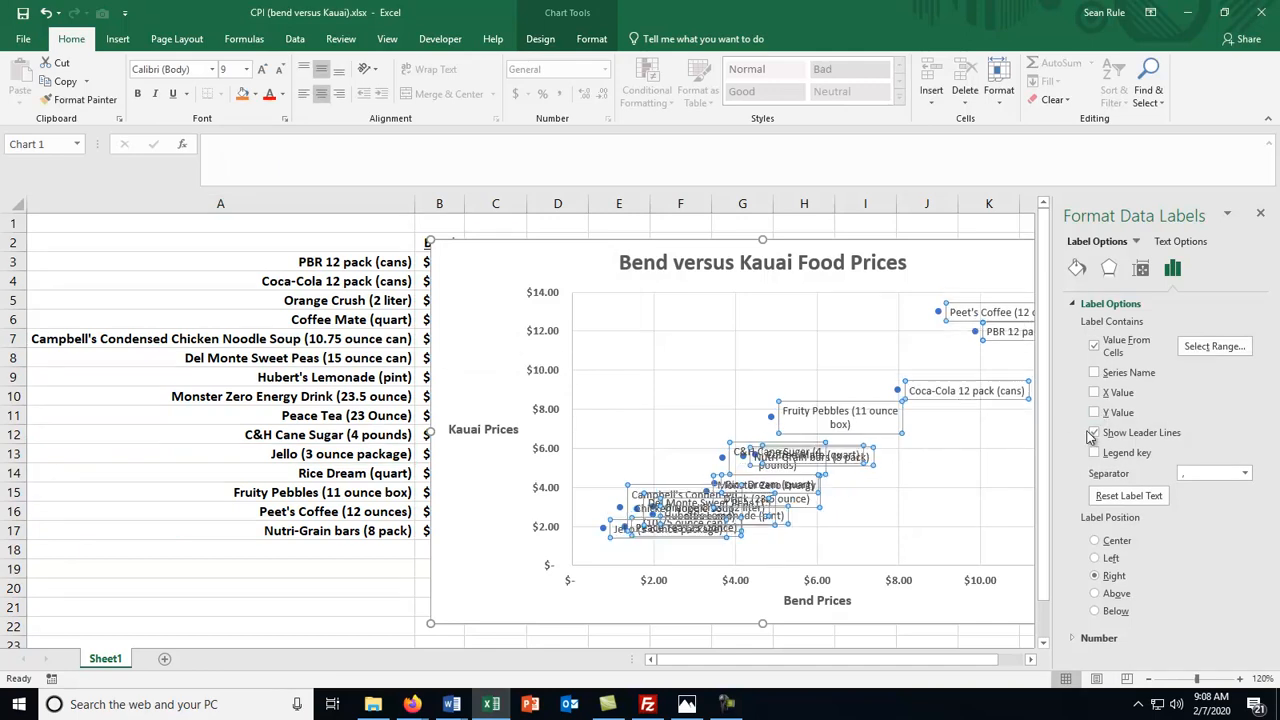
click(1260, 214)
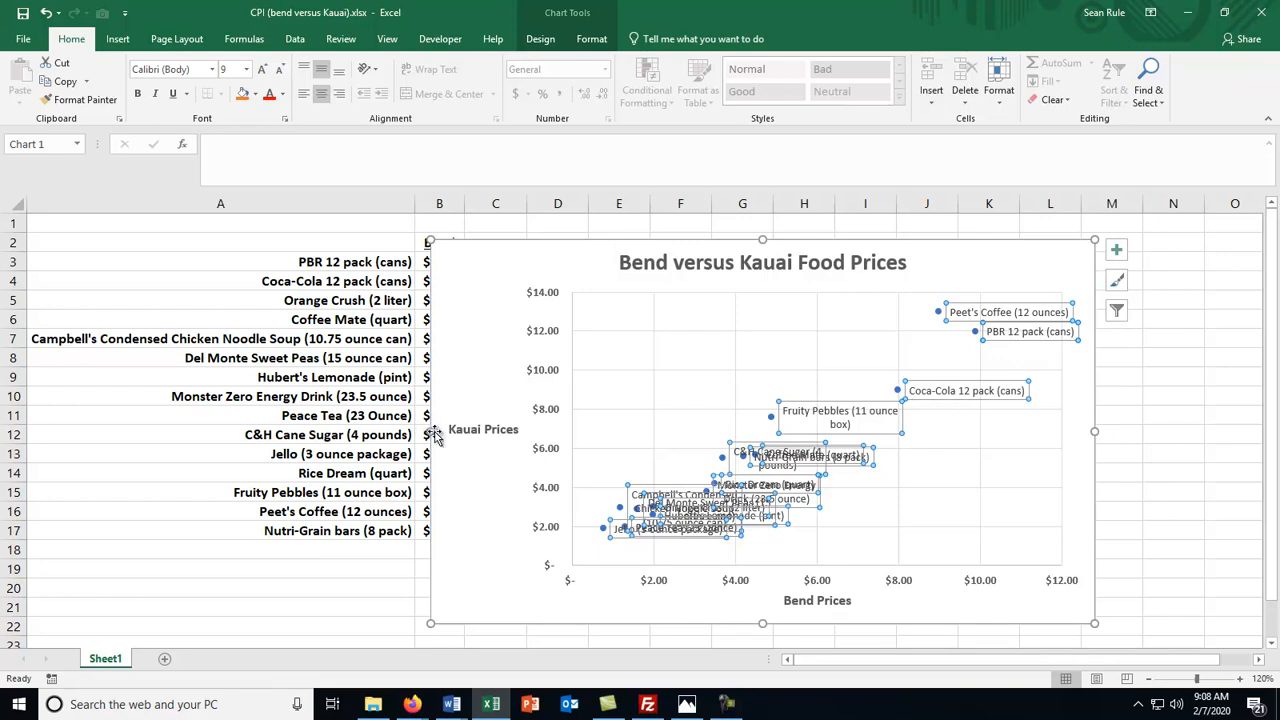
drag(425, 427, 65, 430)
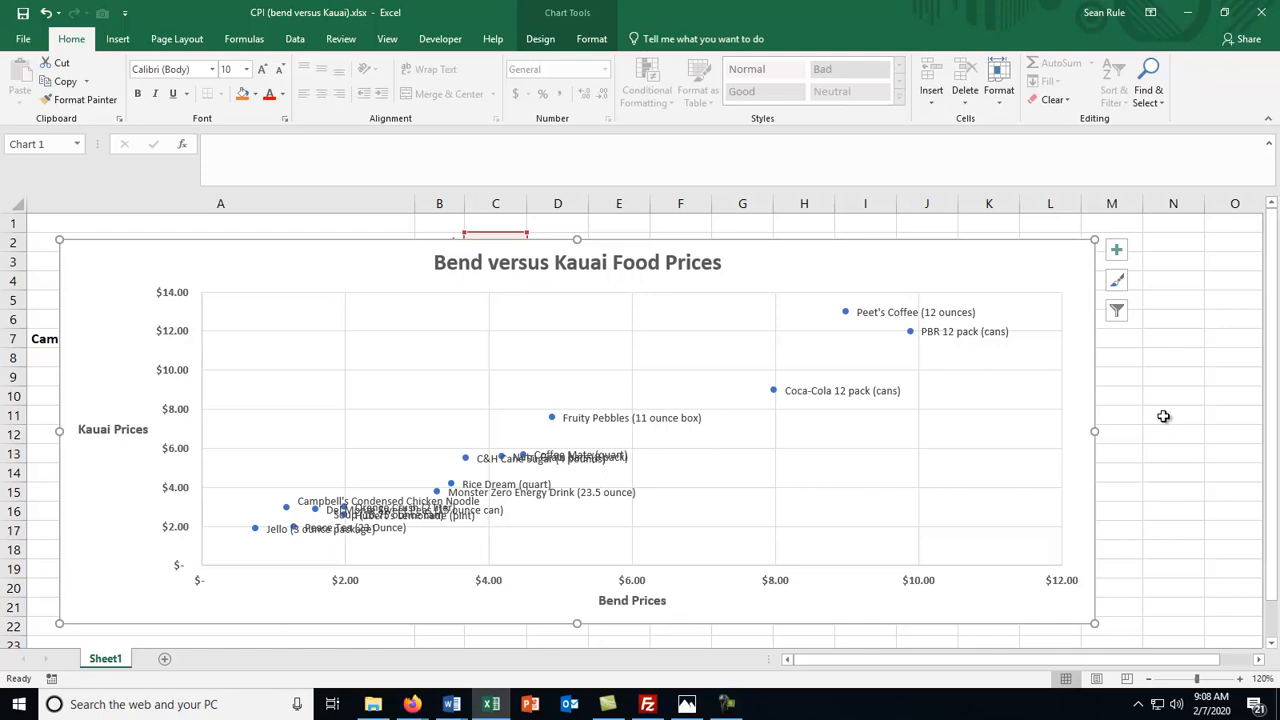
Undo the last chart widening and all data label changes, and deselect the chart
key(ctrl+z)
key(ctrl+z)
key(ctrl+z)
key(ctrl+z)
key(ctrl+z)
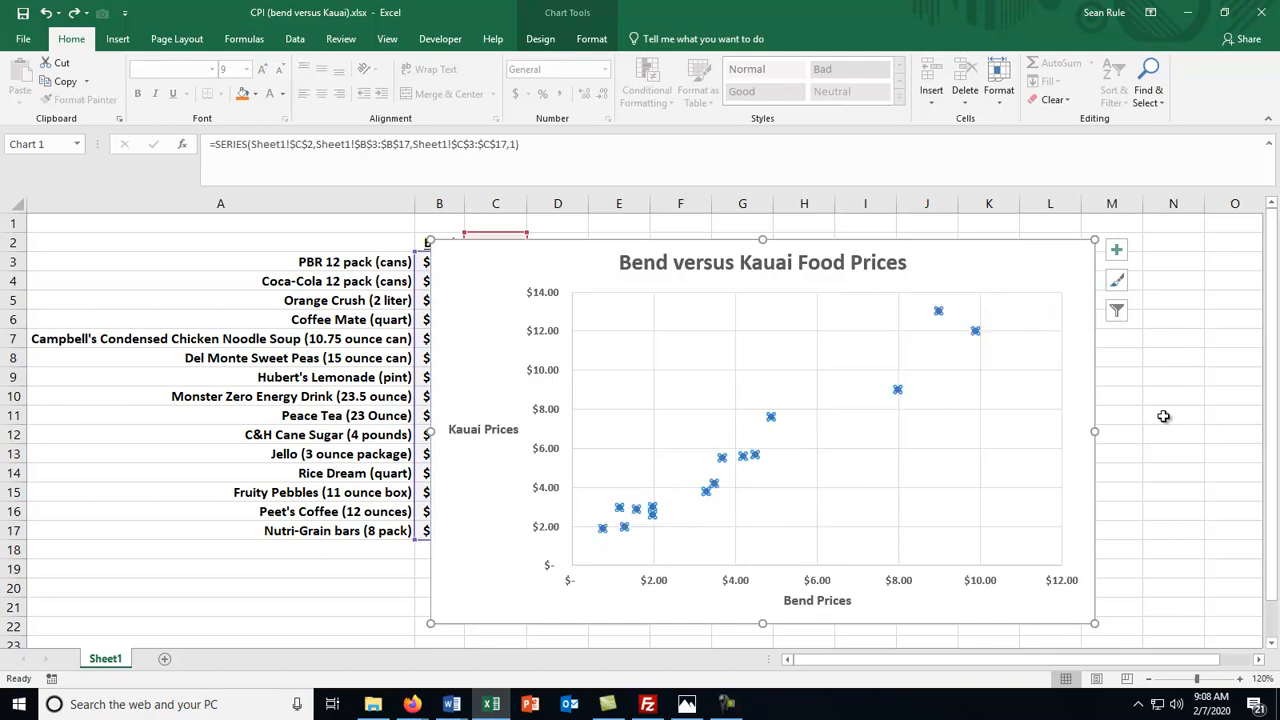
click(1164, 416)
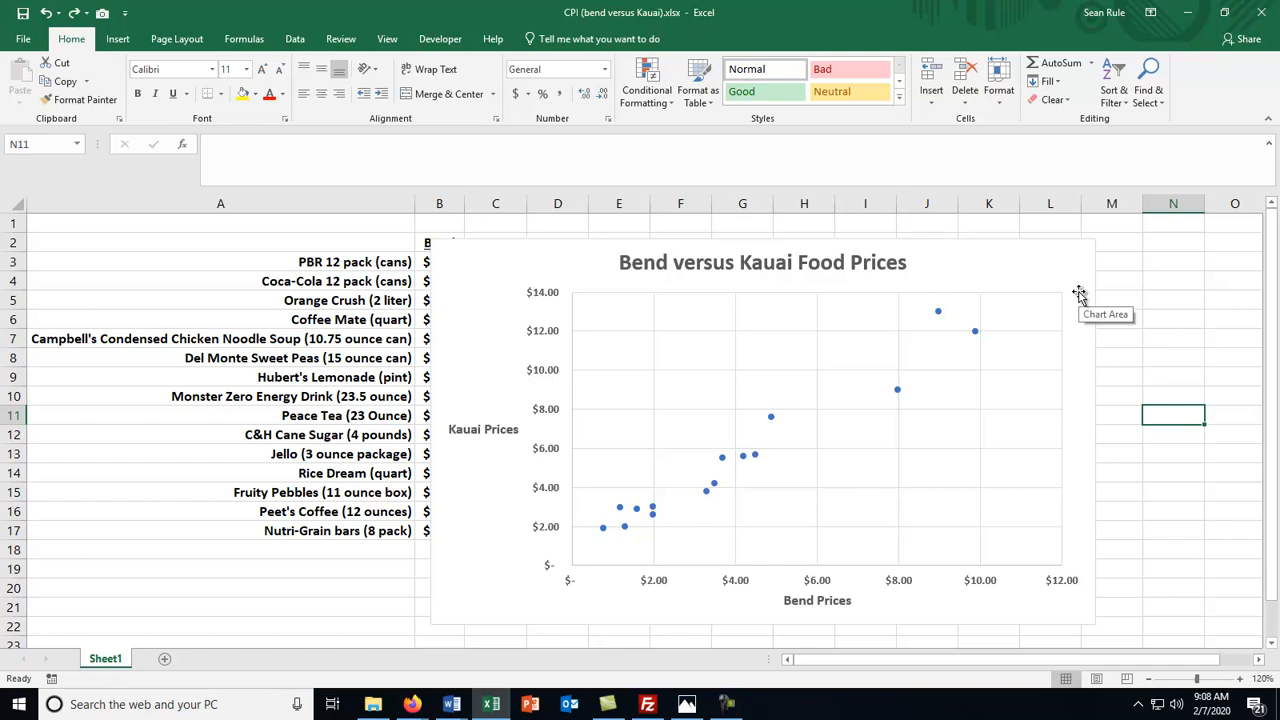
Add a linear trendline to the Kauai series in the scatter chart and deselect the chart
click(1185, 349)
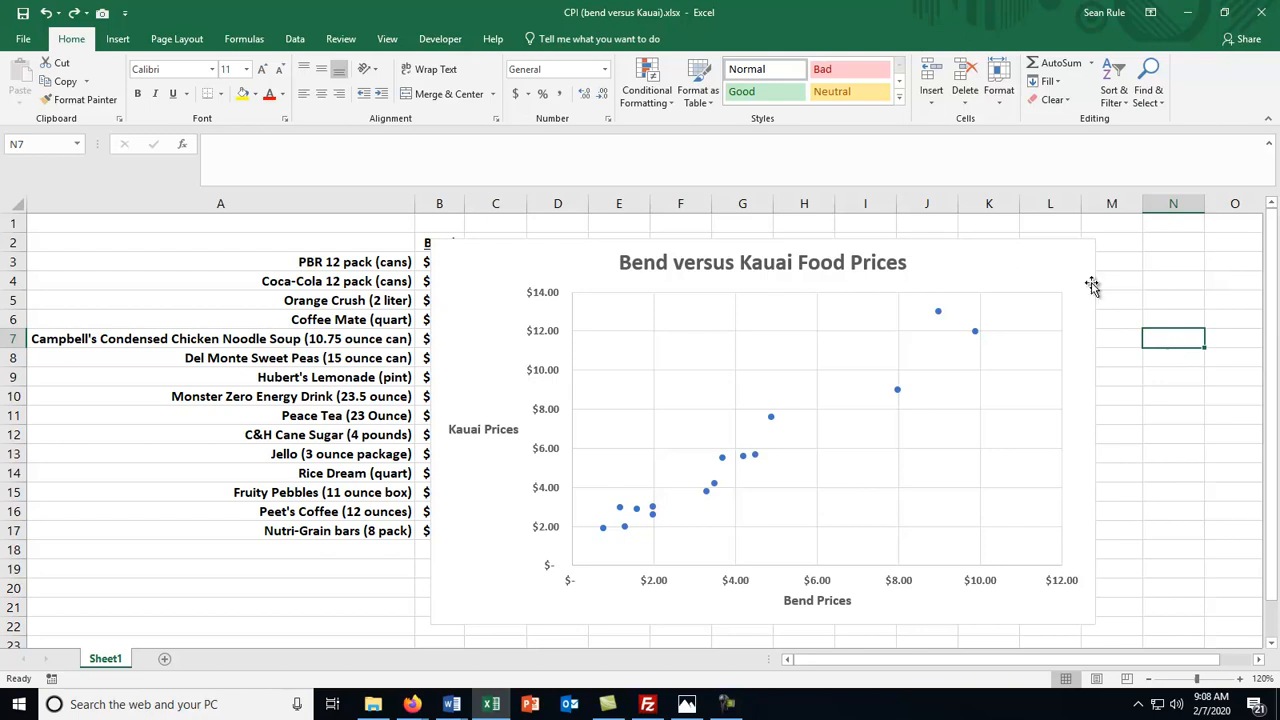
click(1058, 262)
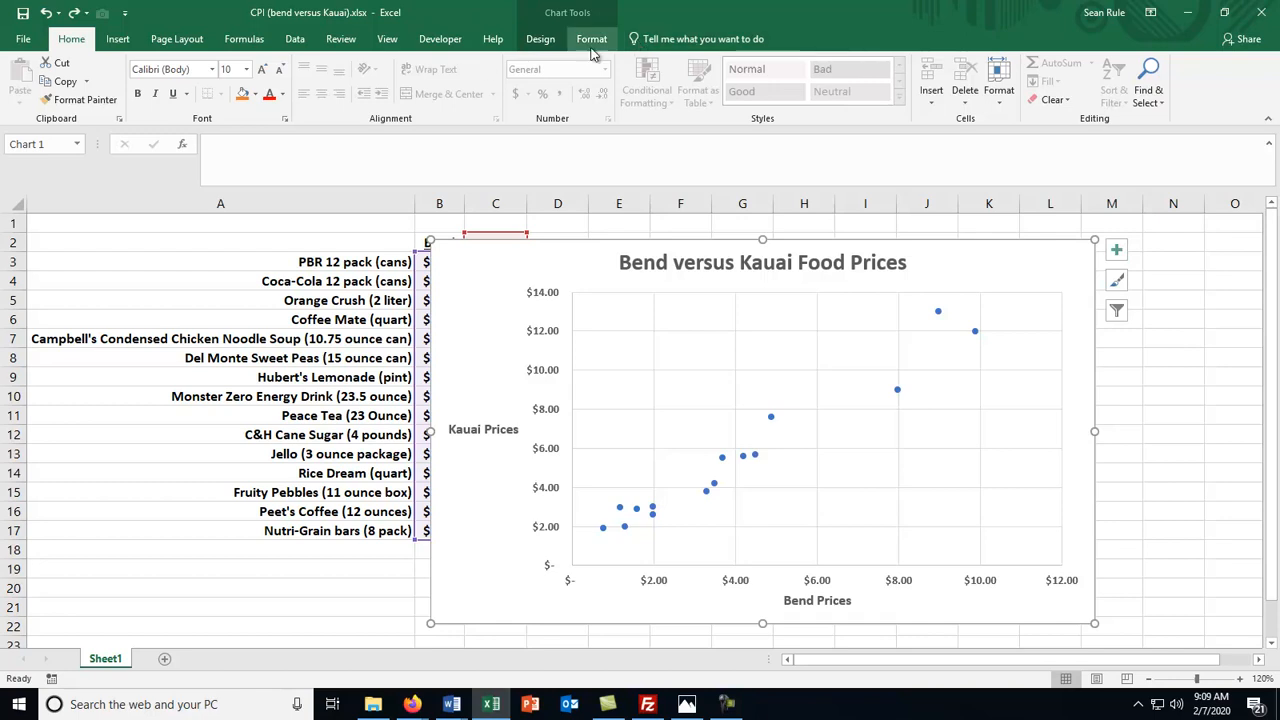
click(1114, 252)
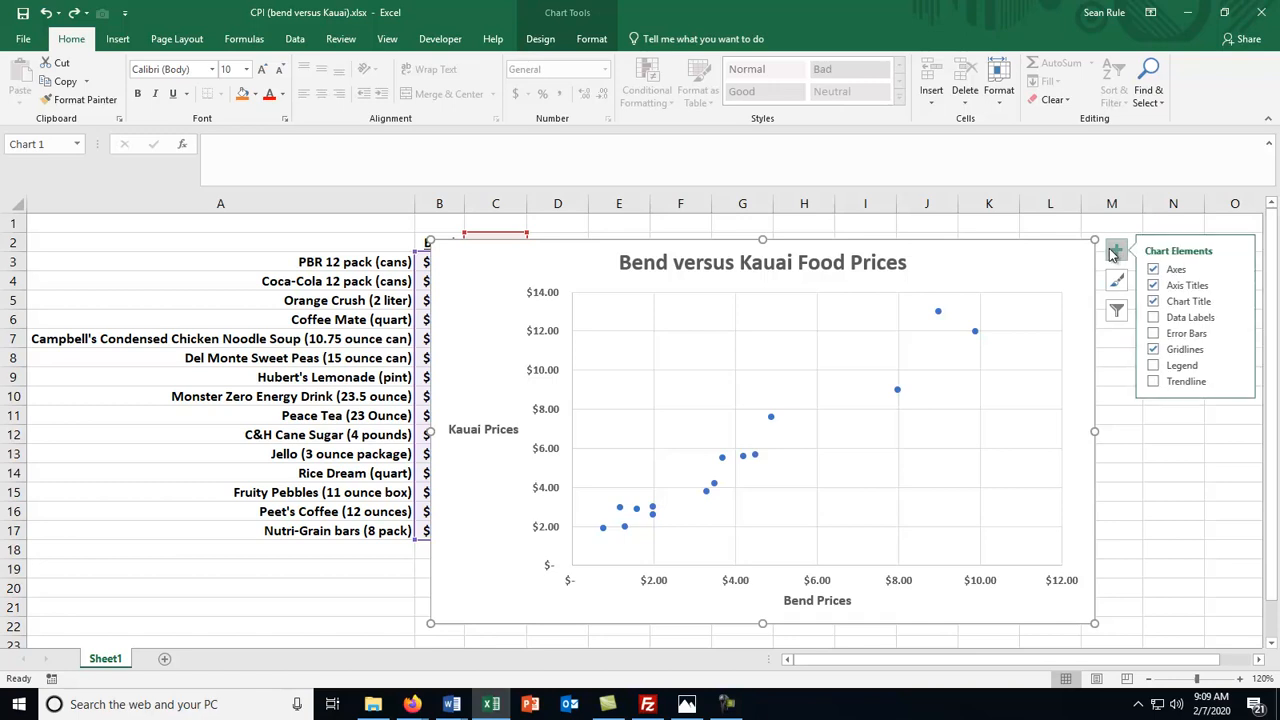
click(1174, 386)
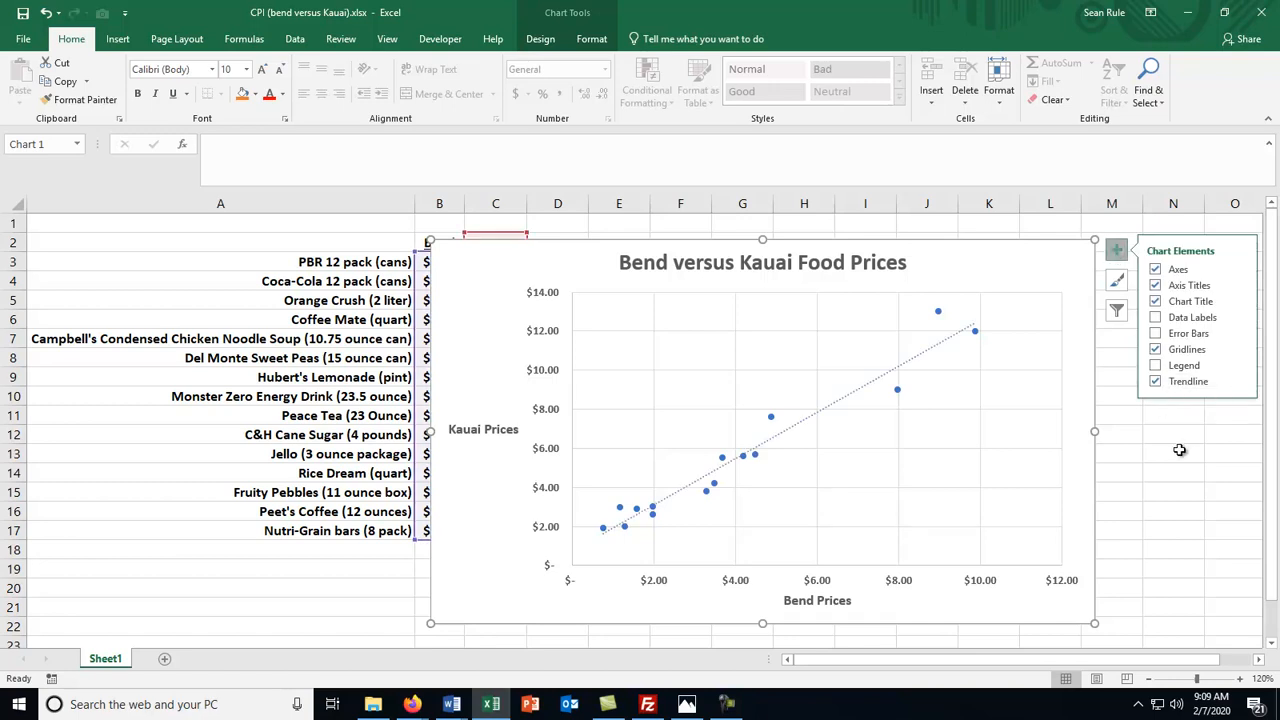
click(1181, 451)
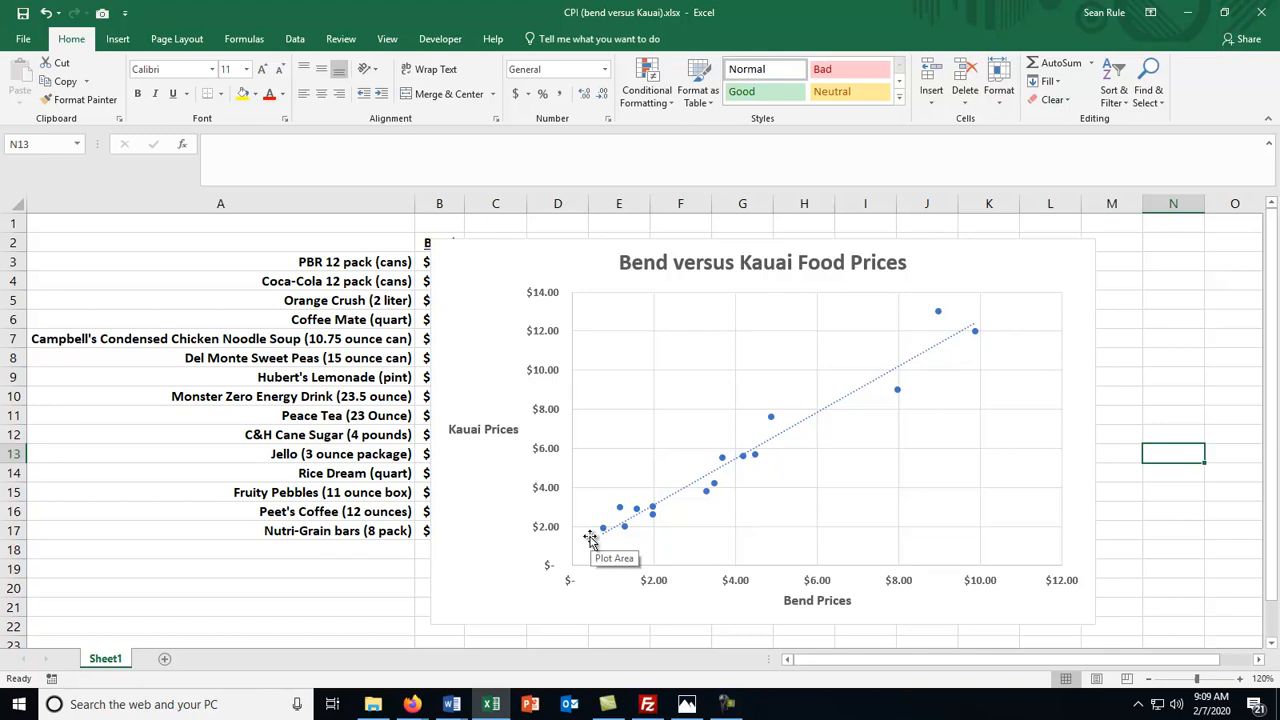
Format the Kauai trendline to display its equation on the chart
right_click(817, 418)
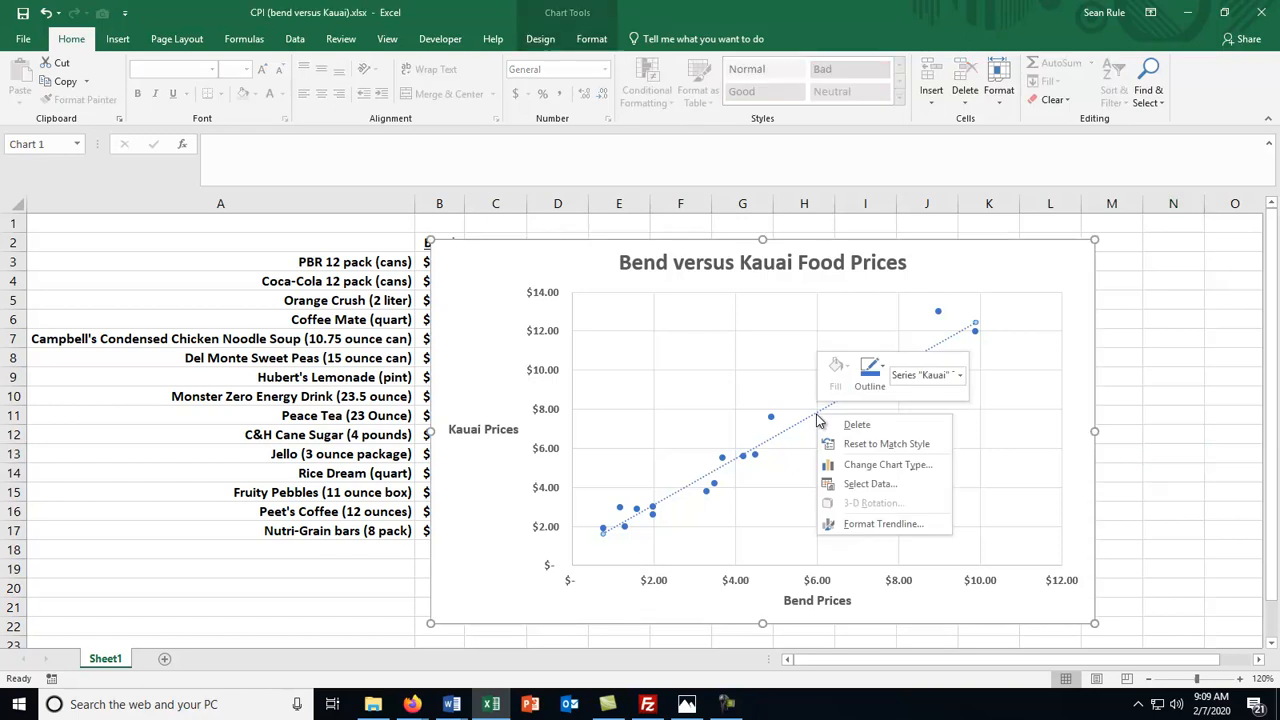
click(887, 526)
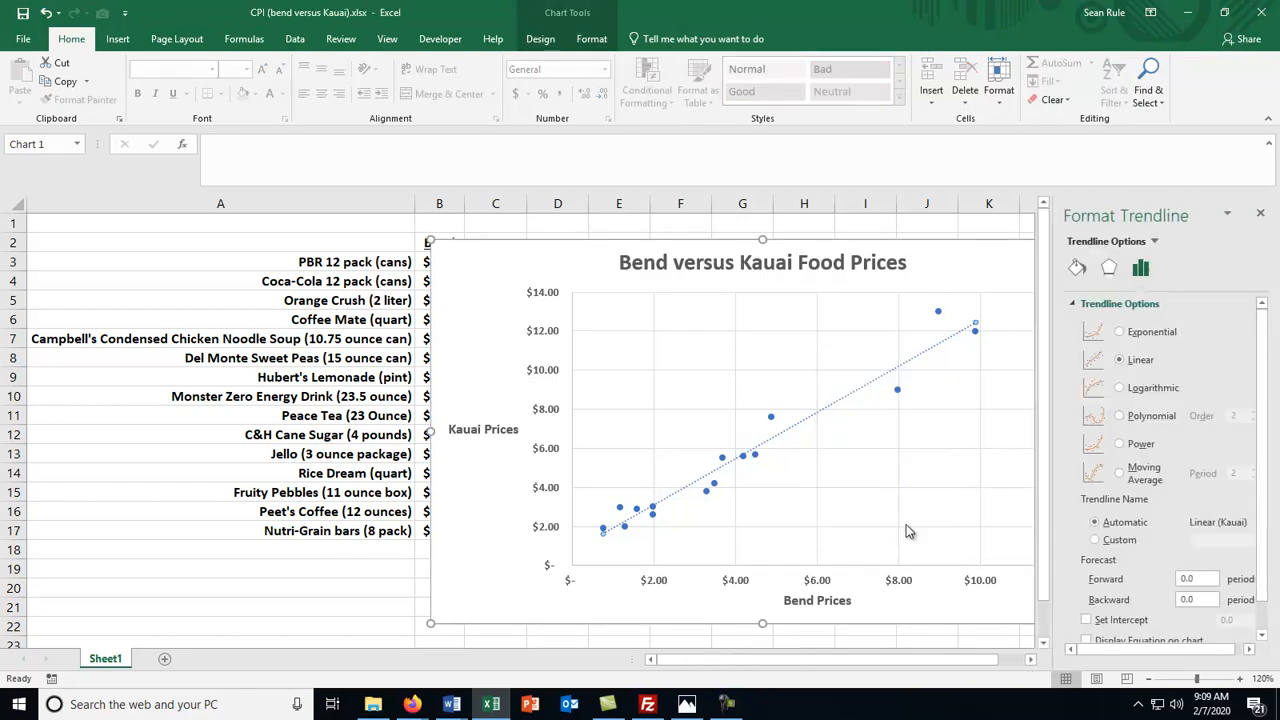
scroll(1095, 485, down, 1)
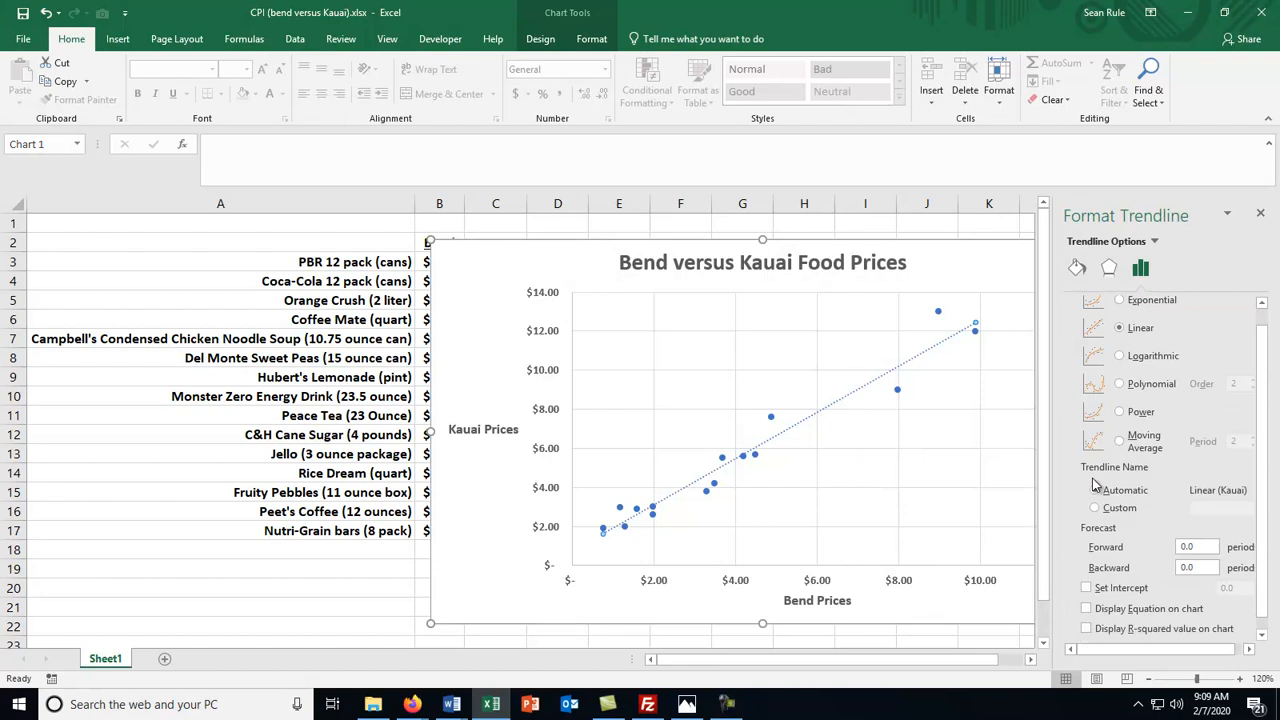
click(1128, 608)
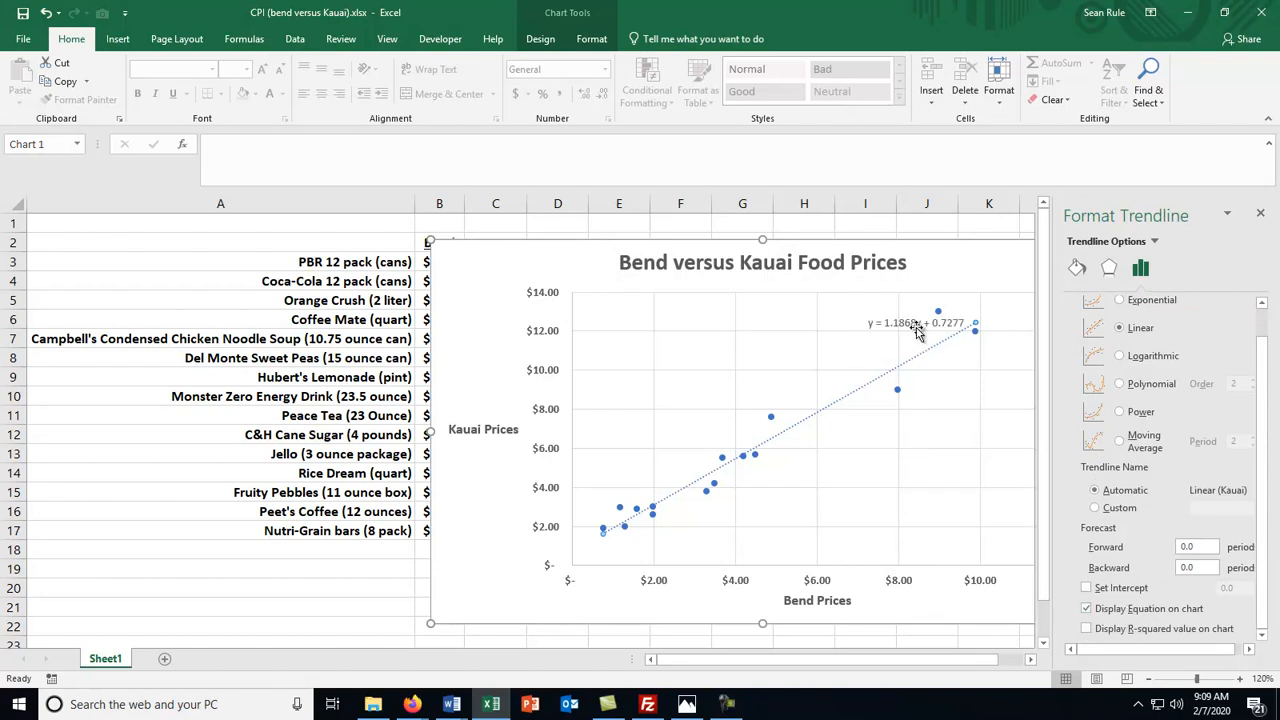
Move the trendline equation above the line near $6.00 Bend and $12.00 Kauai, and make its text two sizes larger and bold
drag(920, 332, 822, 340)
click(263, 71)
click(263, 71)
click(137, 93)
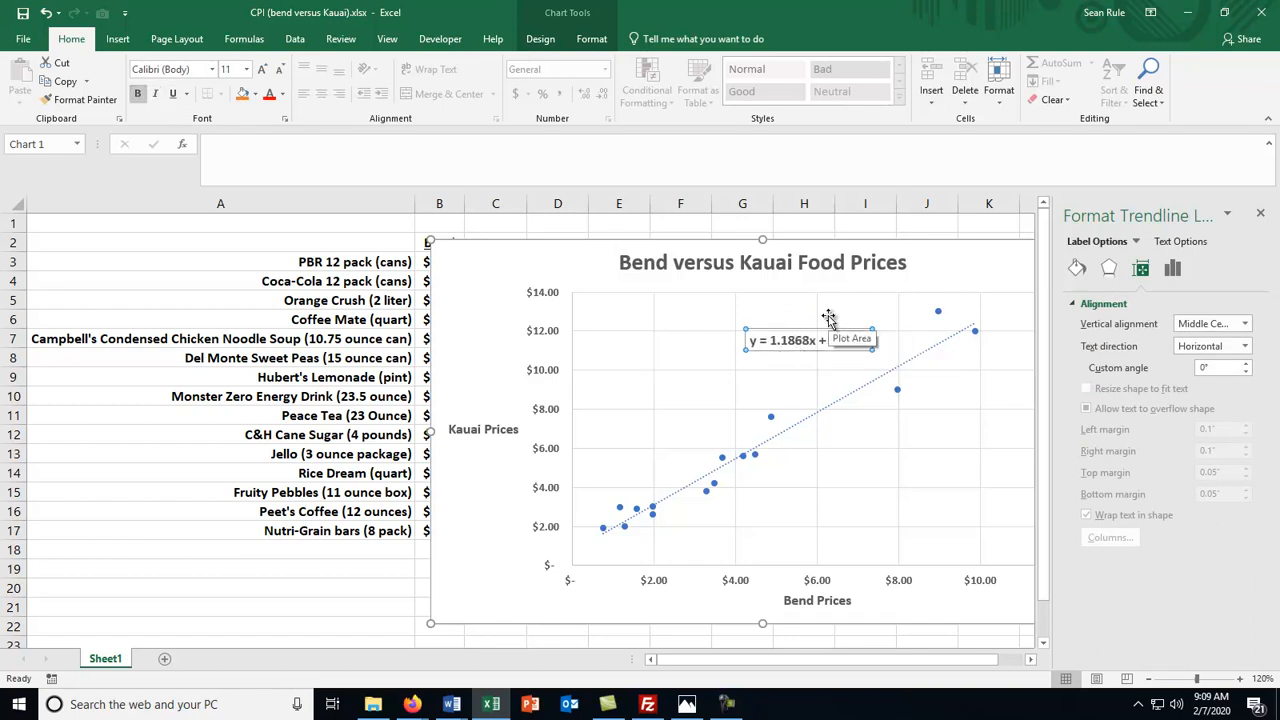
click(1258, 209)
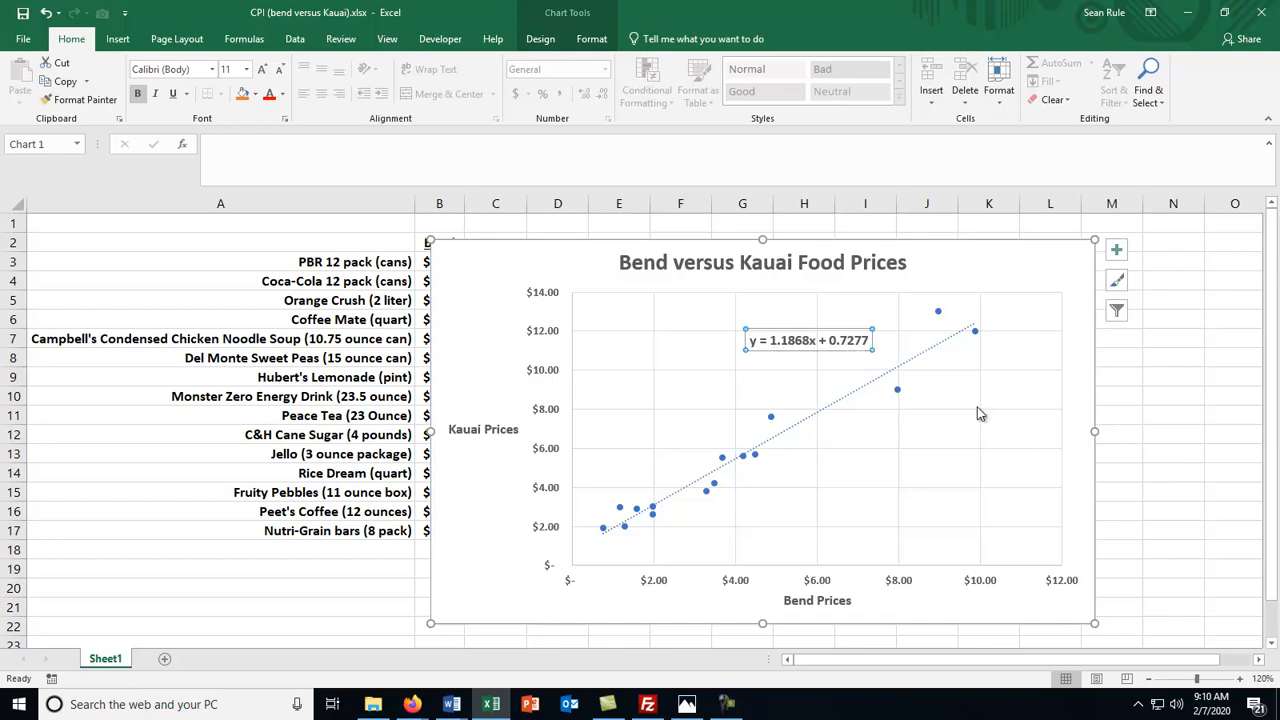
click(1146, 380)
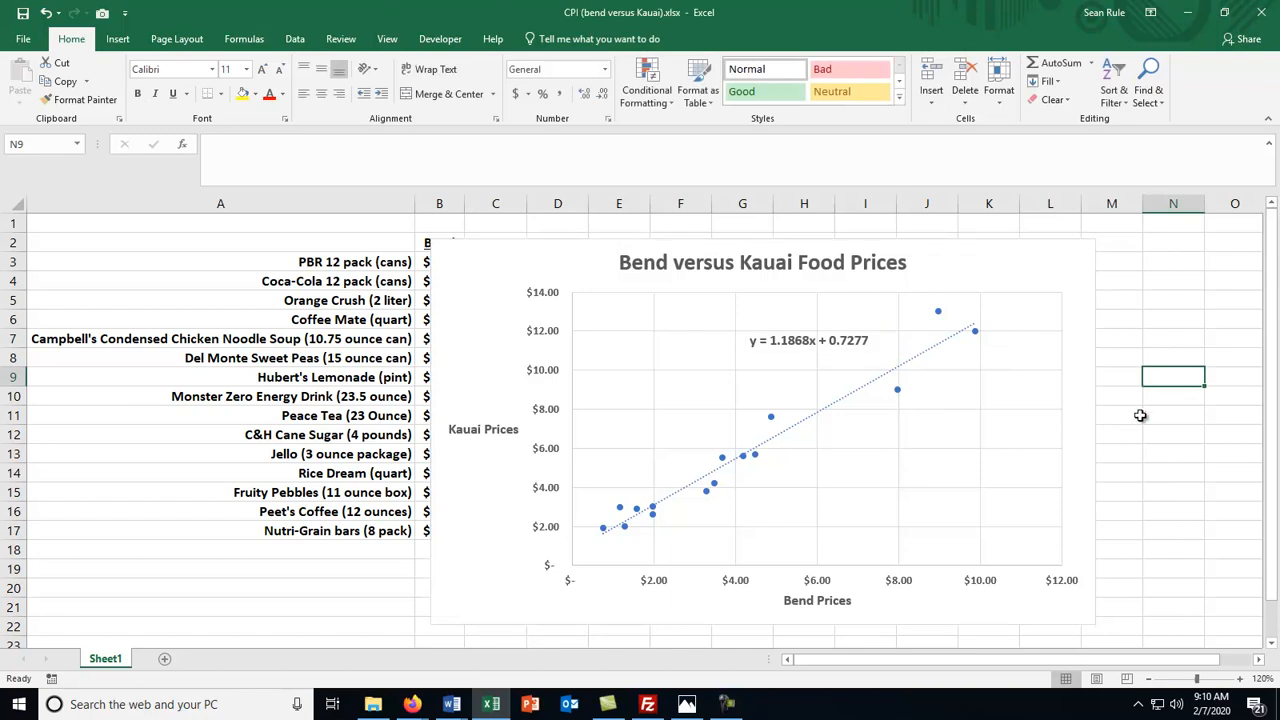